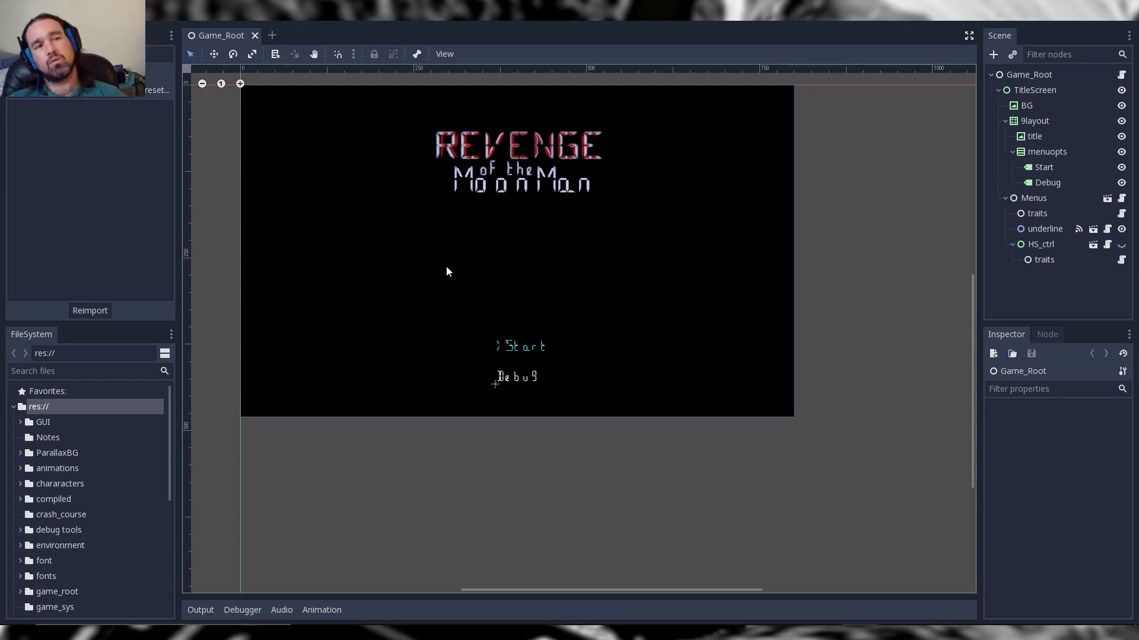
- Open a new empty scene tab beside Game_Root
click(273, 35)
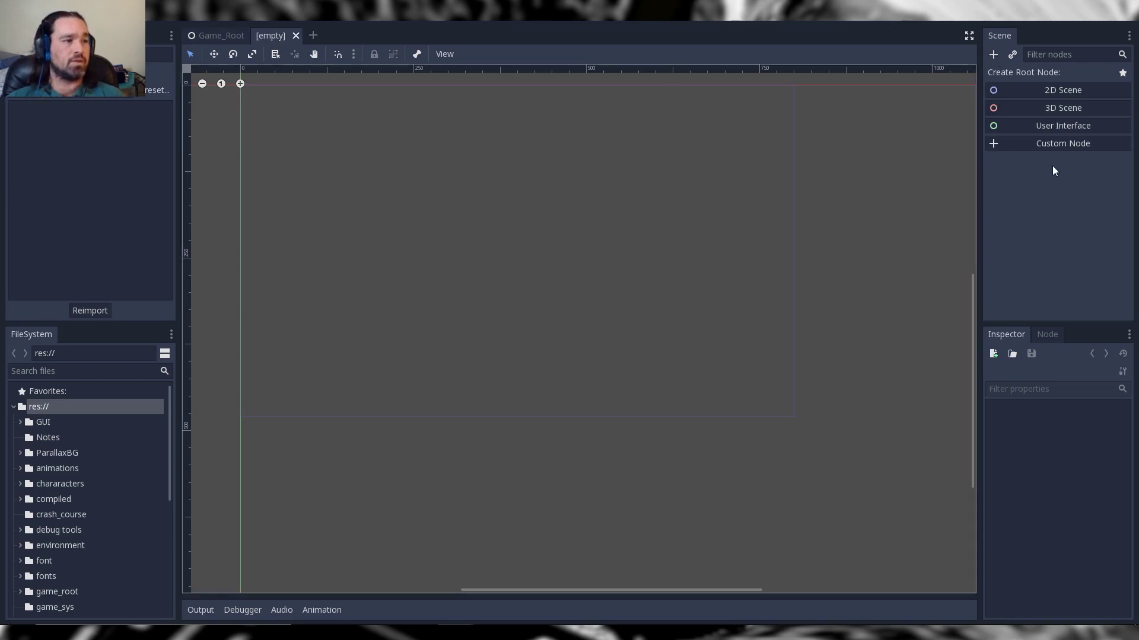
- Create a plain Node as the scene root and name it 'your tilemap'
click(1056, 147)
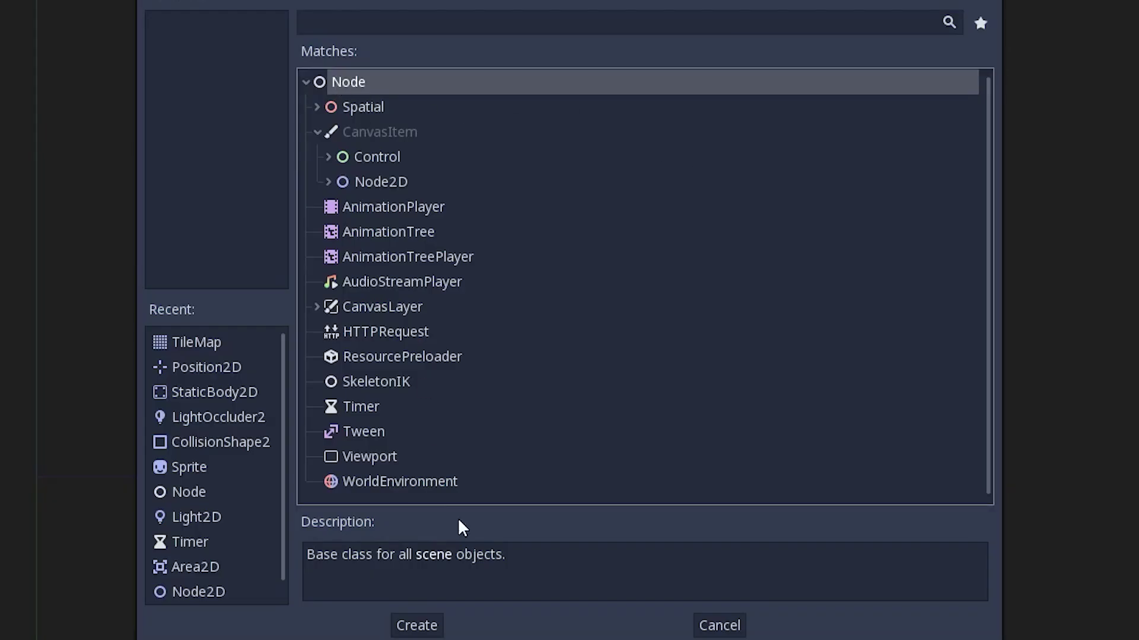
click(416, 626)
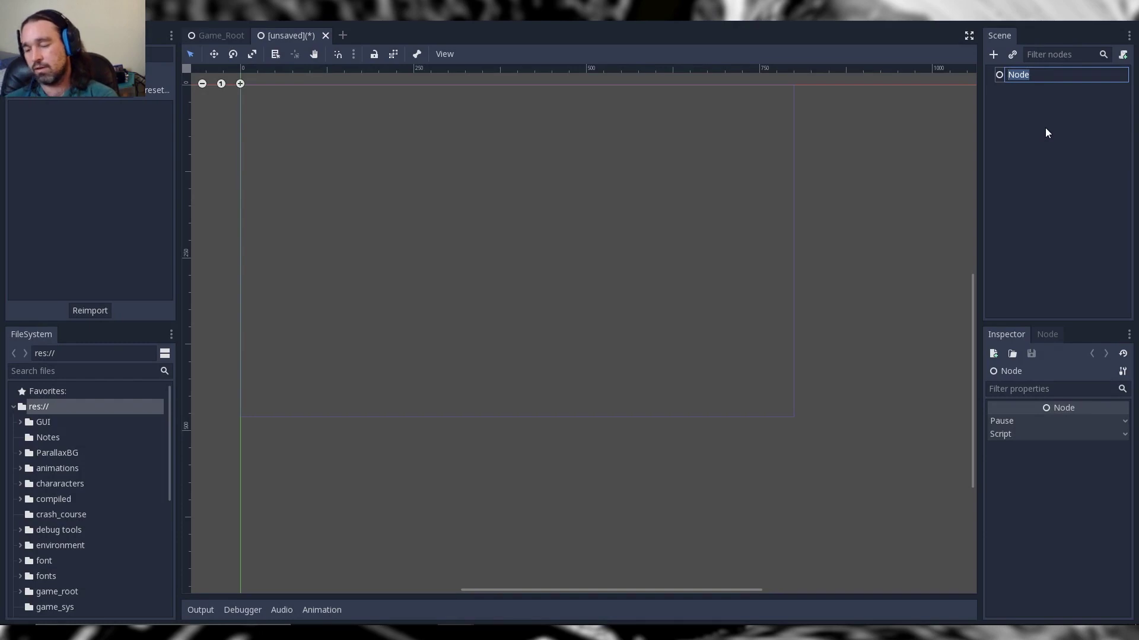
text(you)
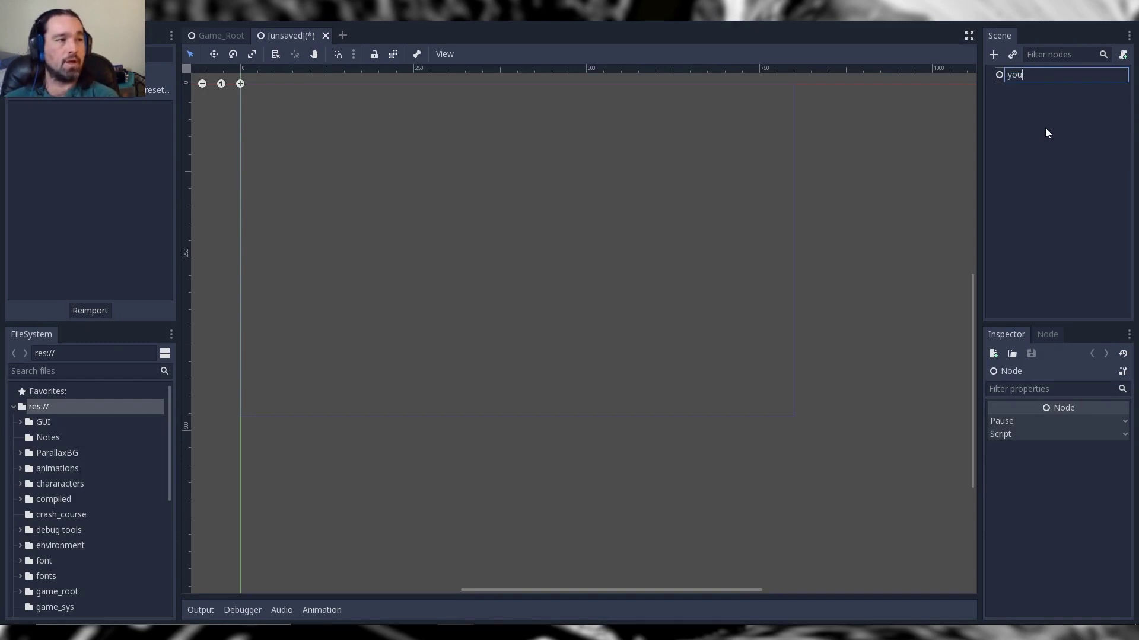
text(r tilemap)
key(Return)
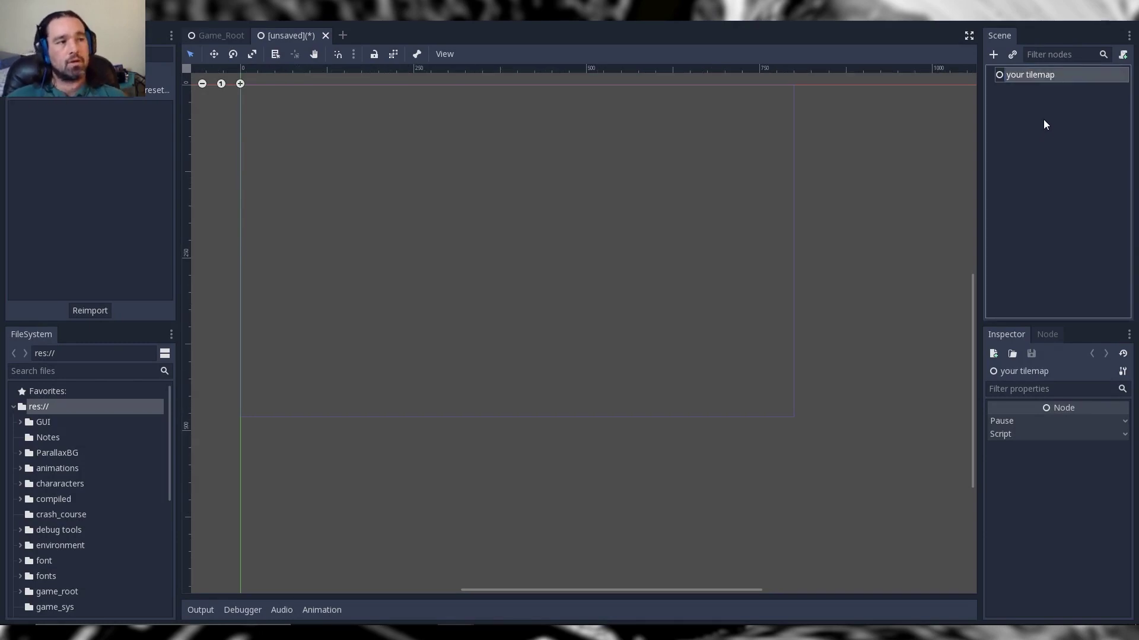
- Save the scene as your tilemap.tscn in the tilemaps folder
key(ctrl+s)
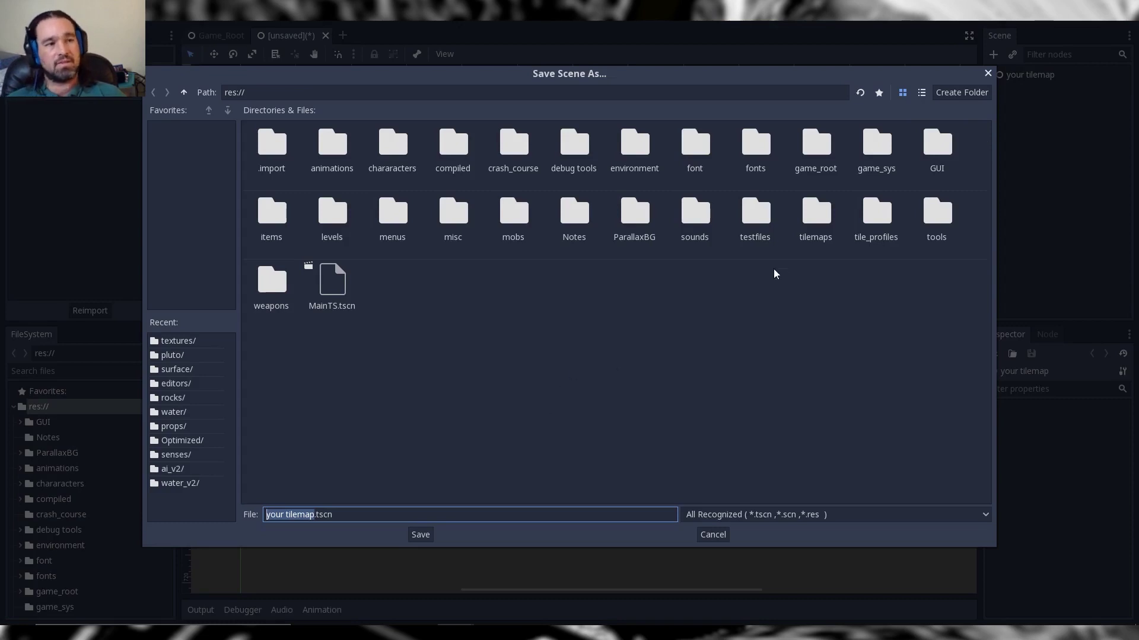
double_click(815, 214)
key(Return)
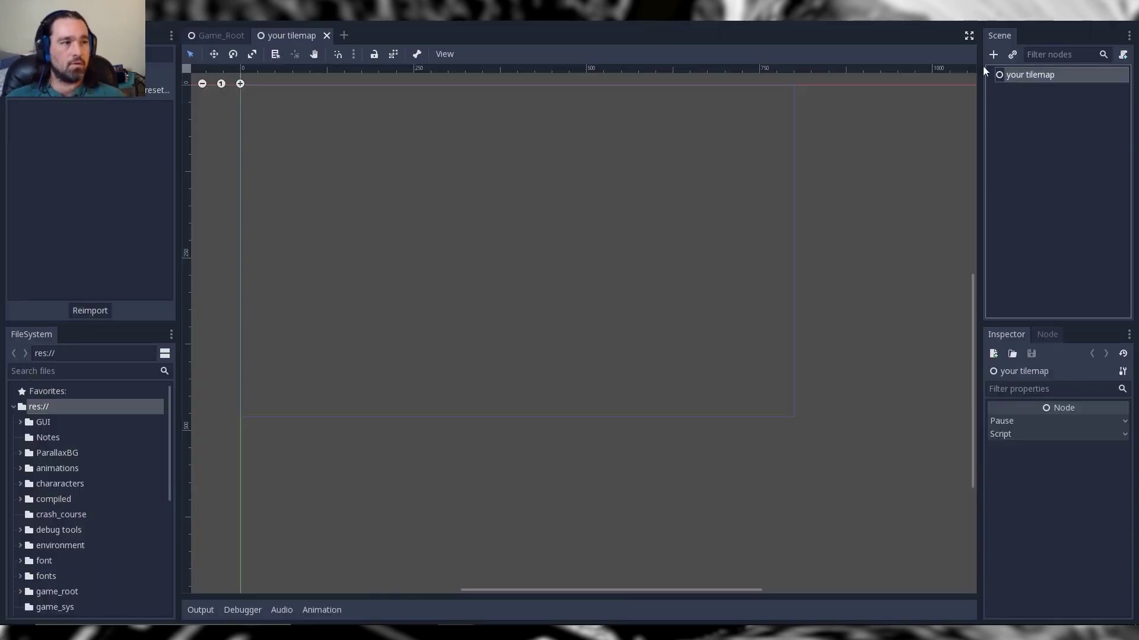
click(993, 54)
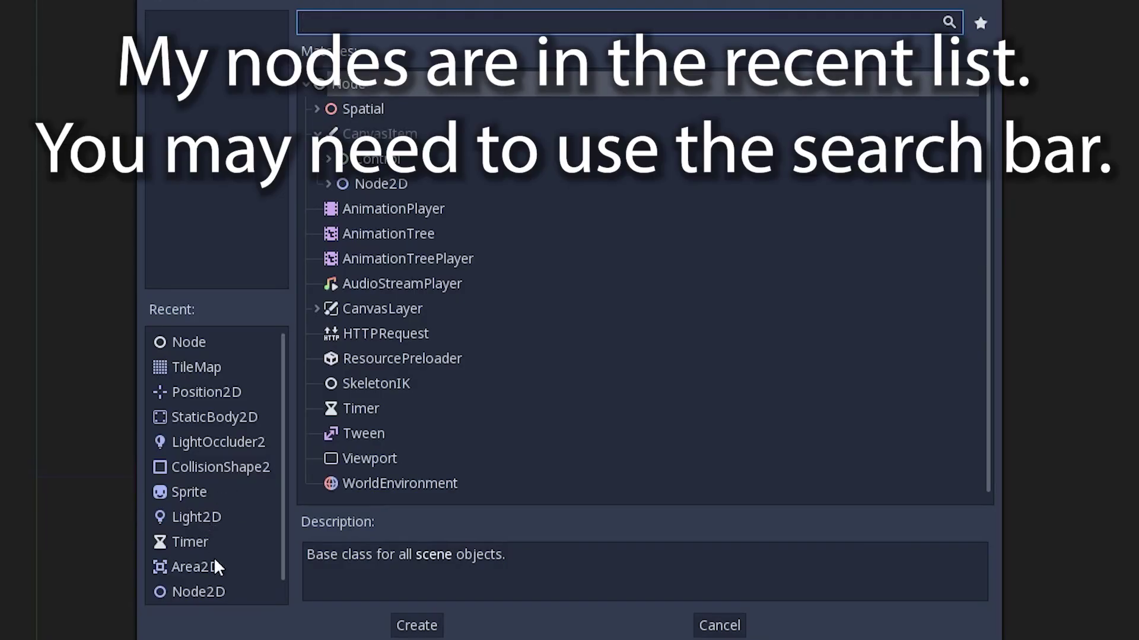
- Add a Sprite under the root, with LightOccluder2D and StaticBody2D children under it
click(189, 492)
click(422, 625)
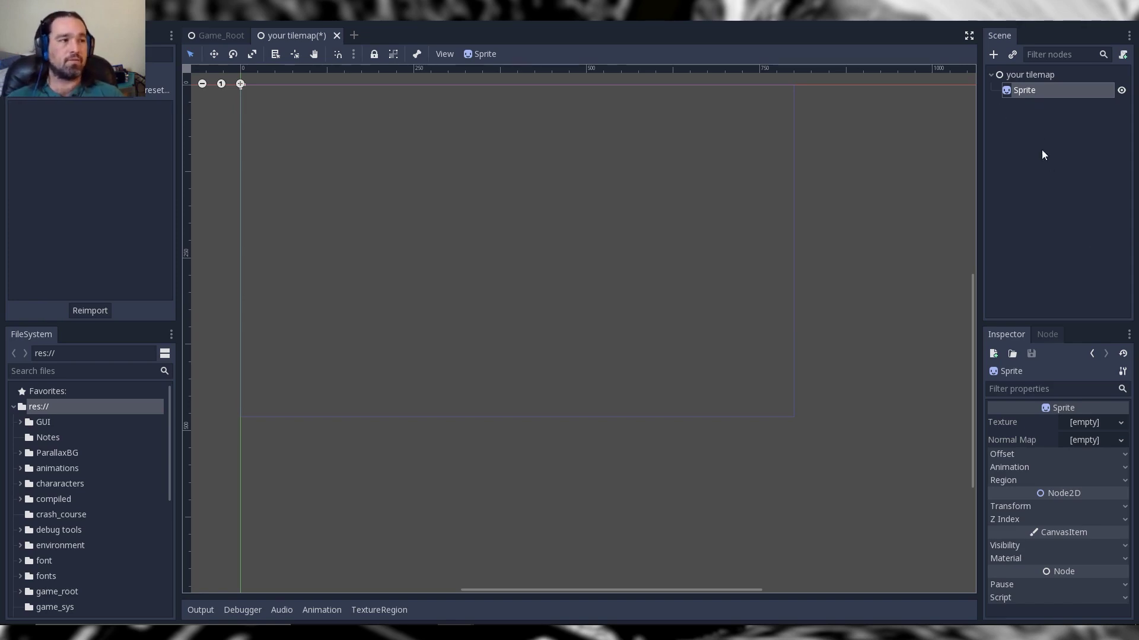
click(994, 55)
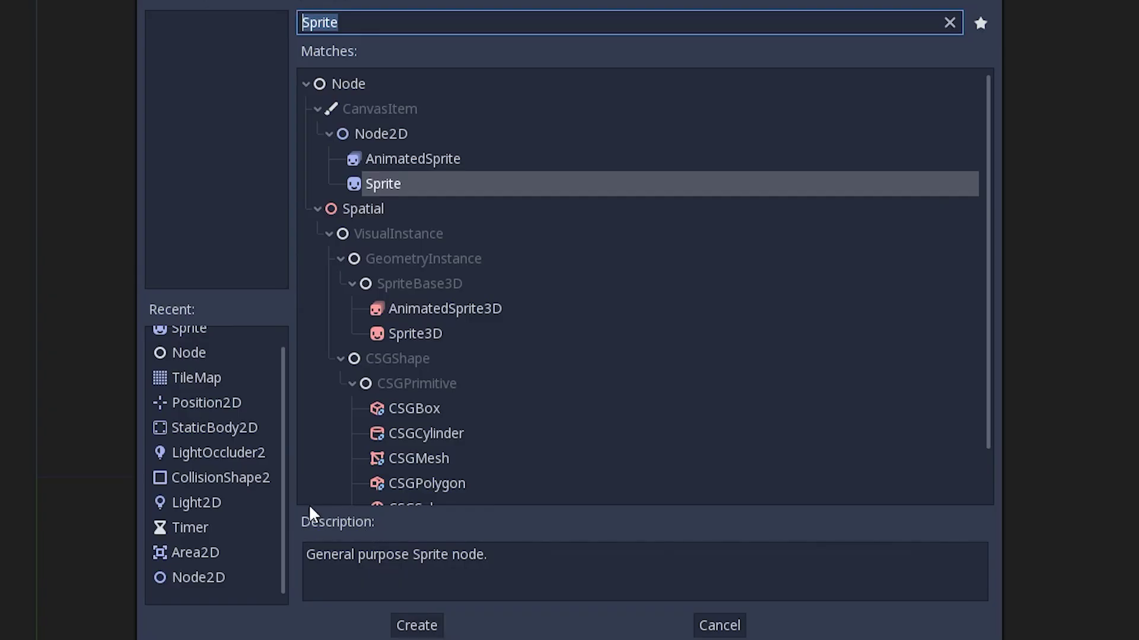
click(210, 455)
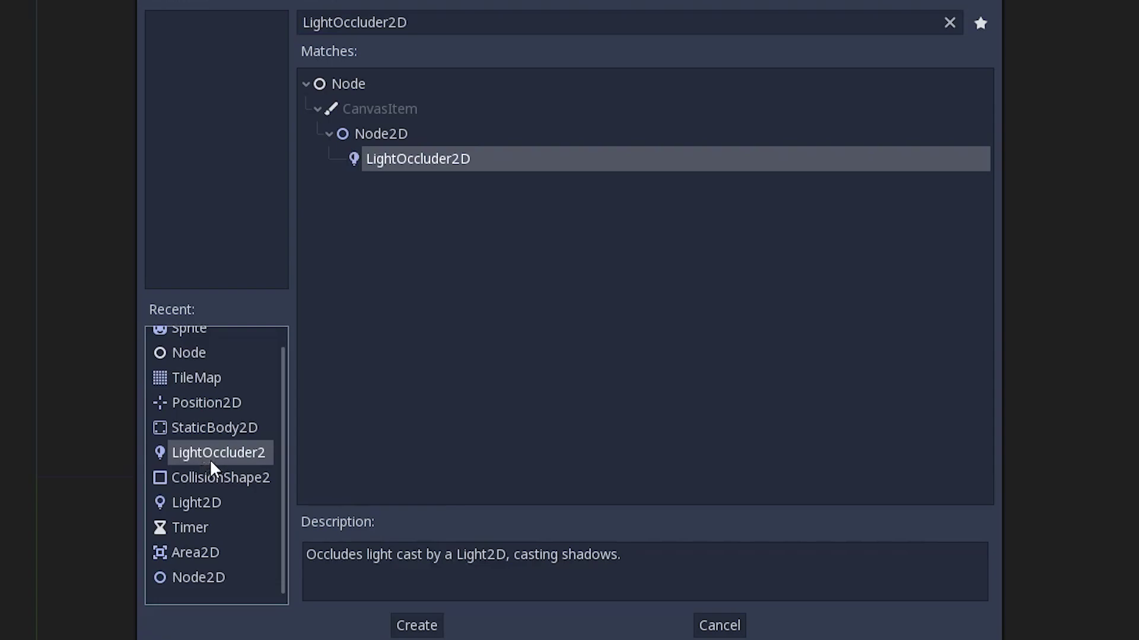
click(424, 622)
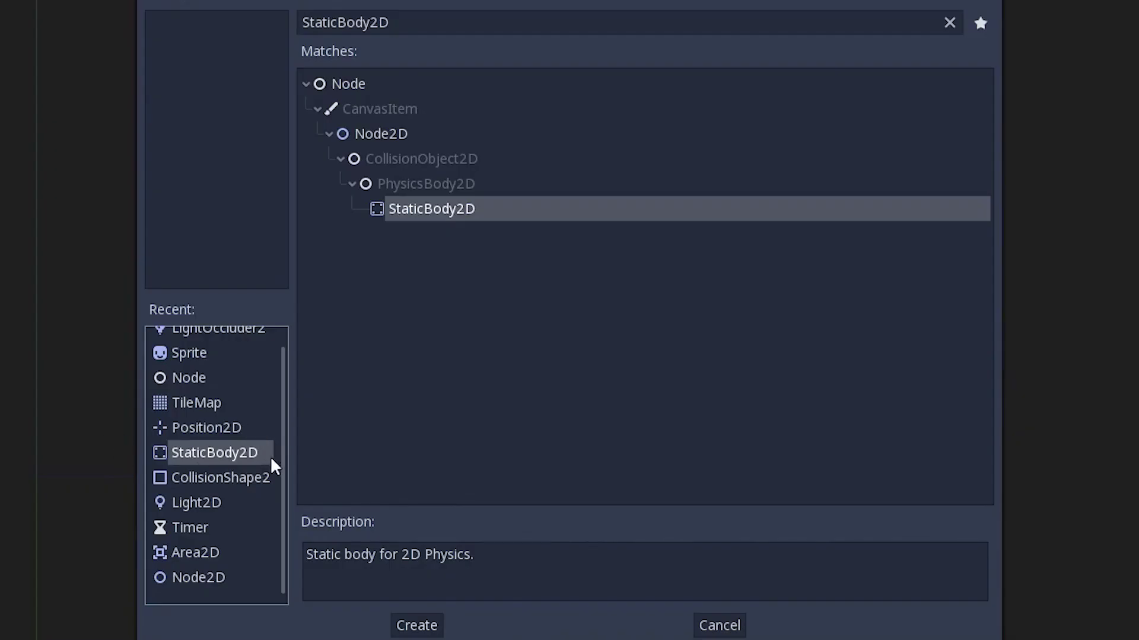
click(415, 627)
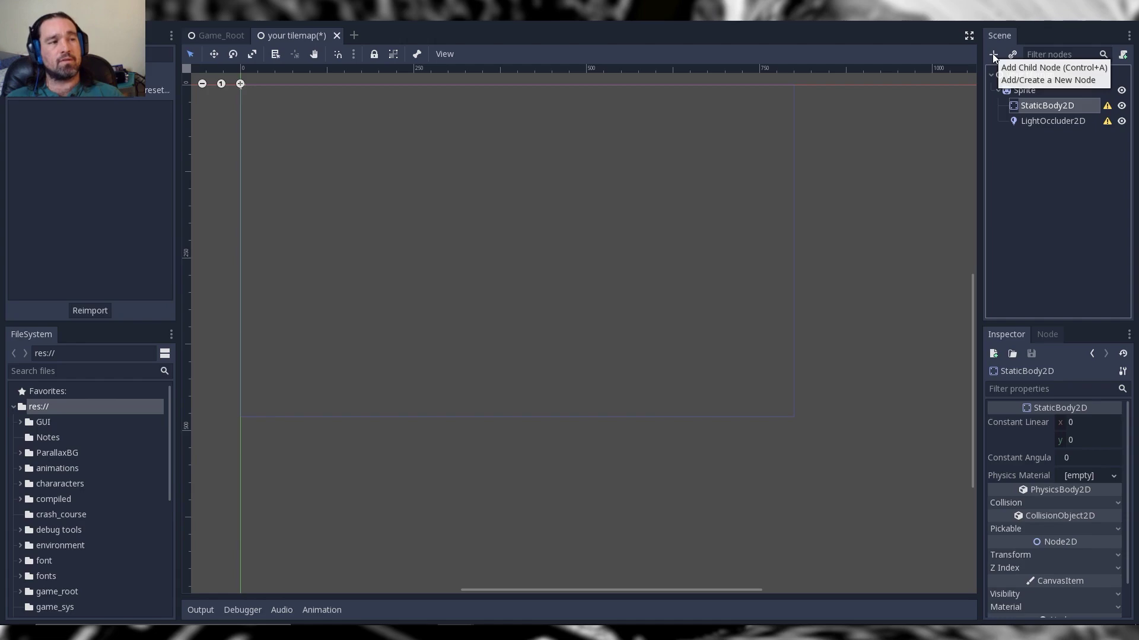
- Add a CollisionShape2D inside the StaticBody2D
click(993, 54)
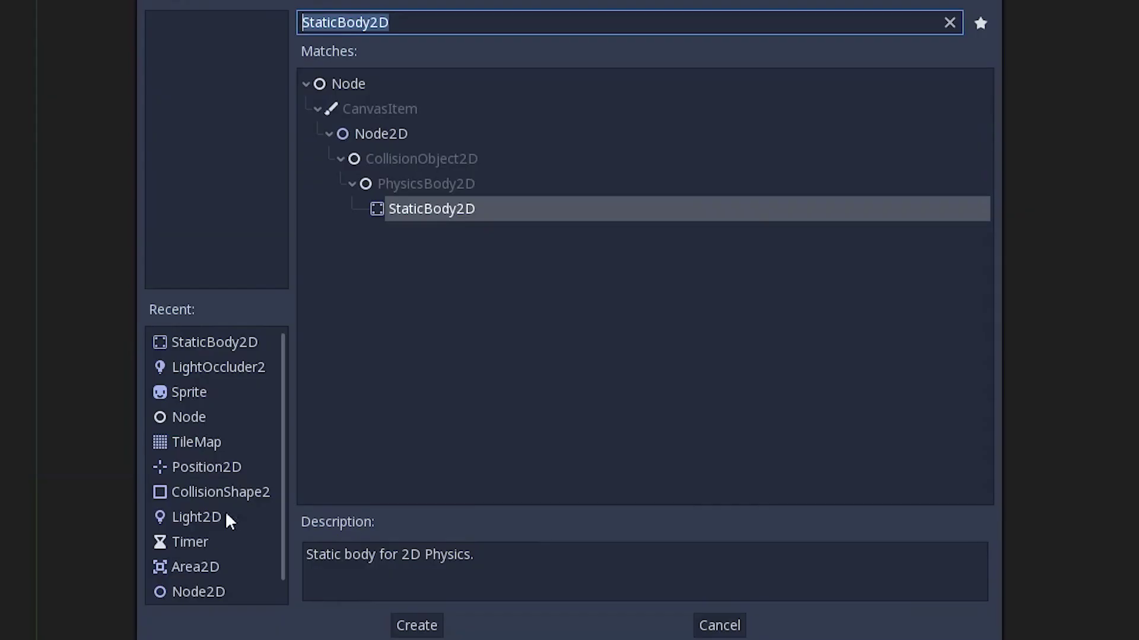
click(354, 425)
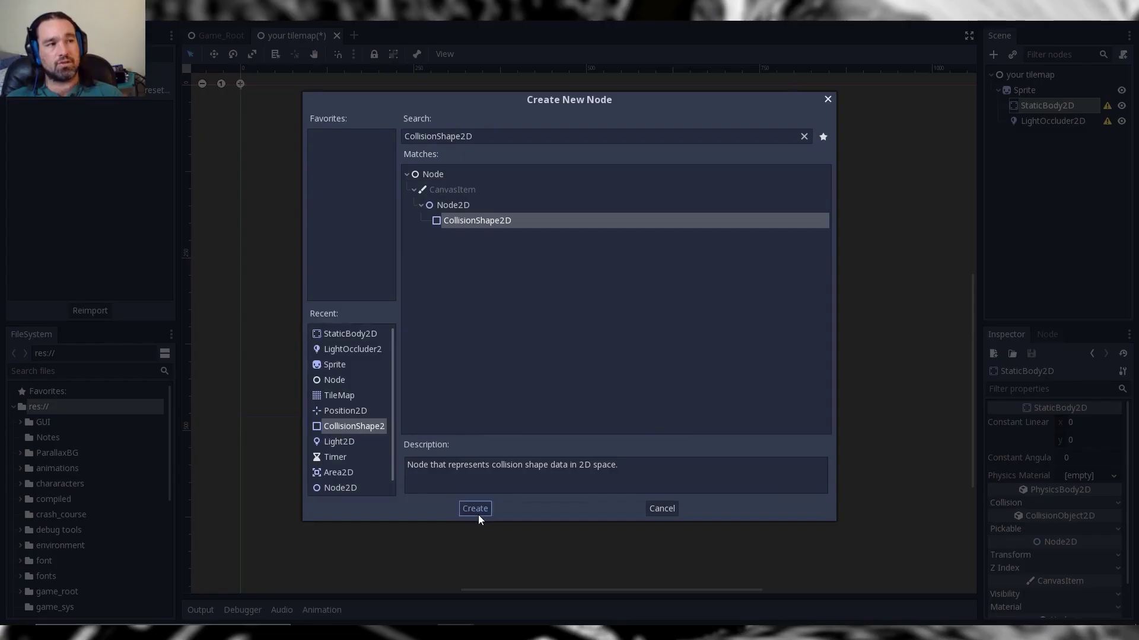
click(416, 626)
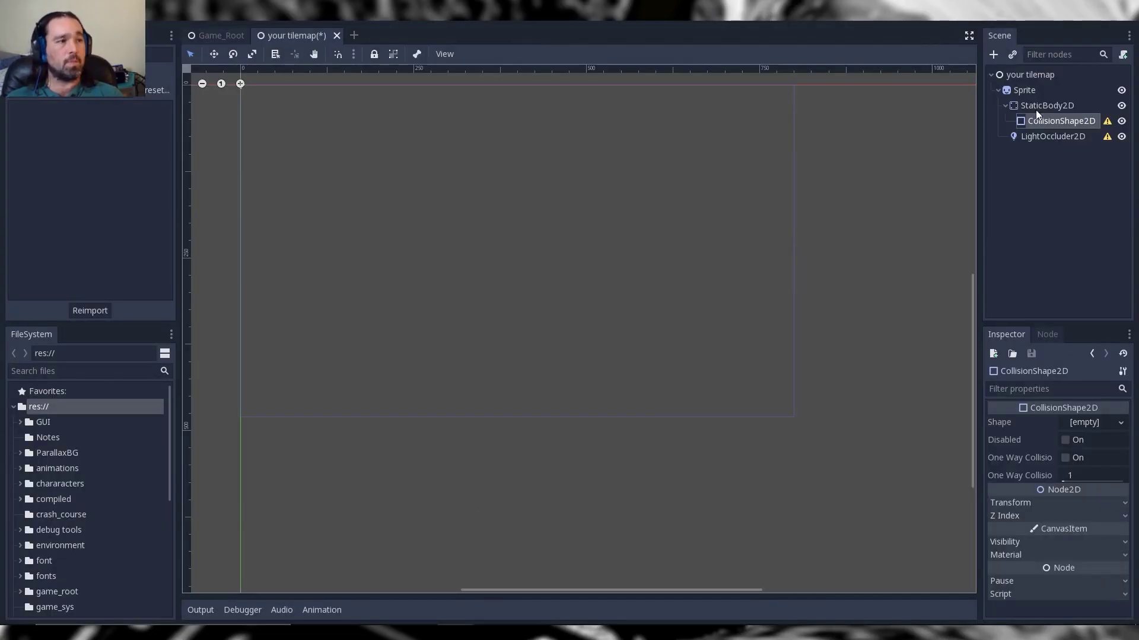
ctrl+click(1021, 125)
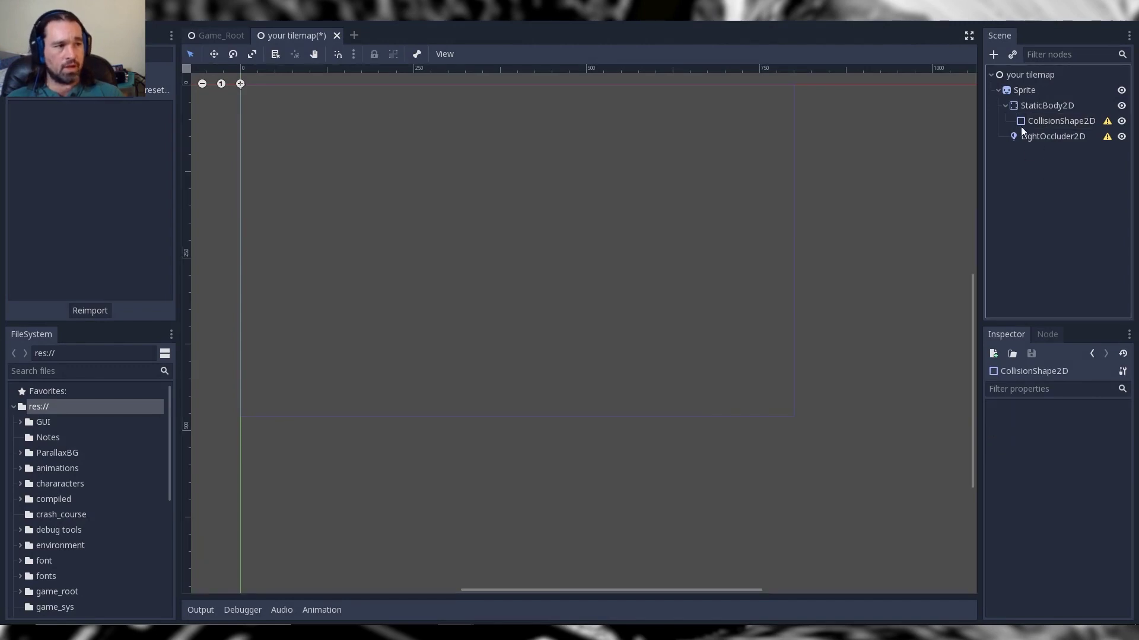
- Enable the Sprite's Region with a 32×32 rect and begin loading its texture from file
click(1009, 94)
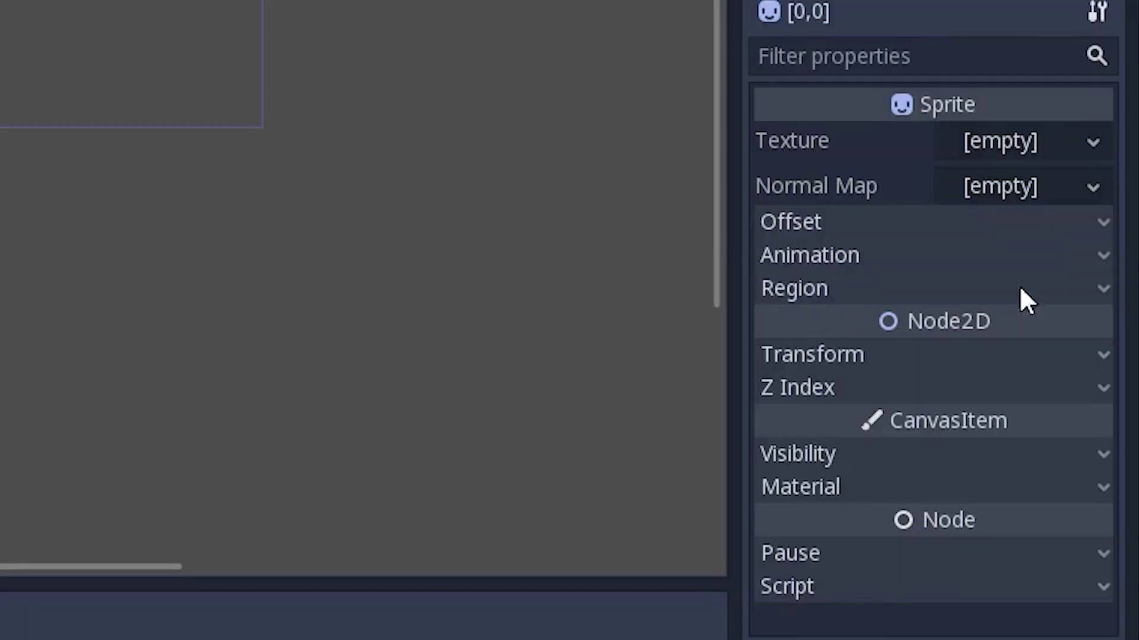
click(1098, 290)
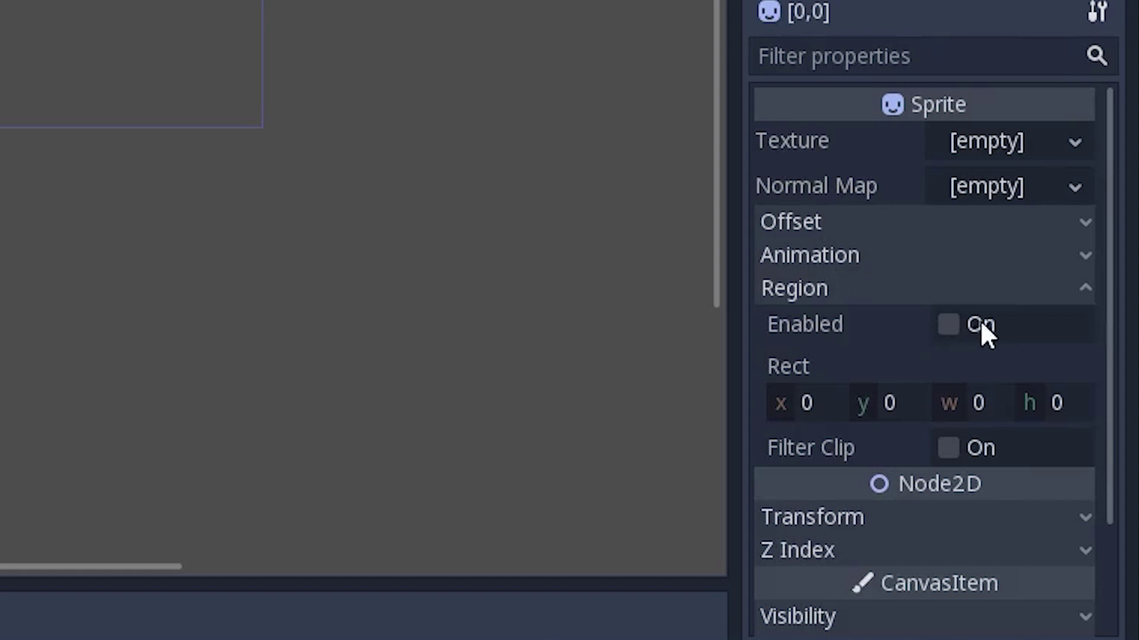
click(981, 327)
click(995, 406)
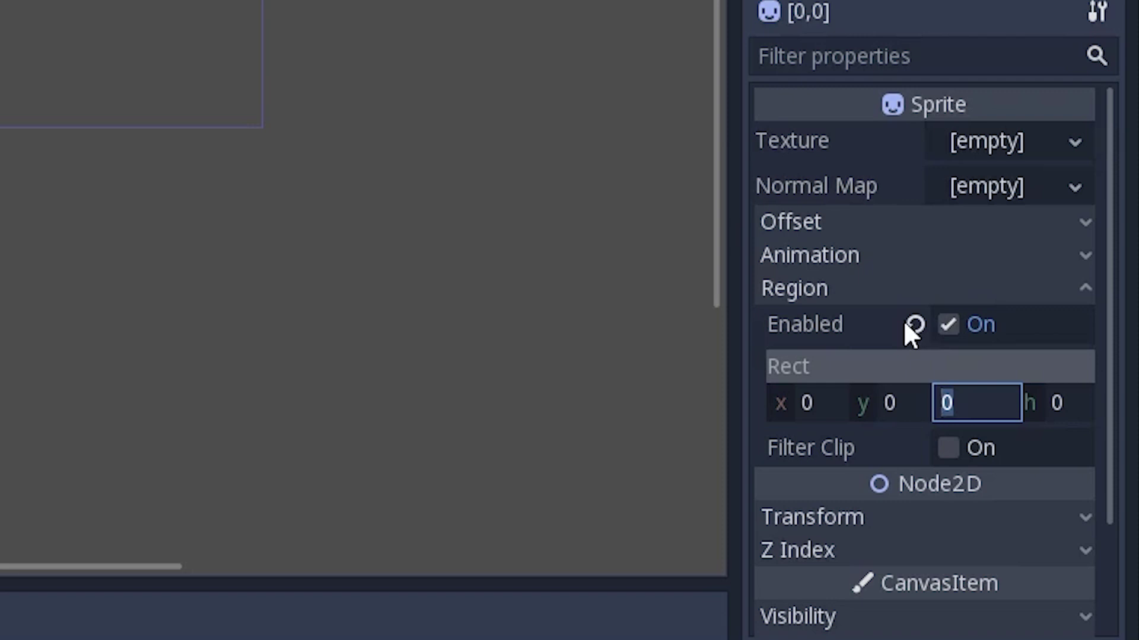
text(32)
click(1077, 405)
text(32)
key(Return)
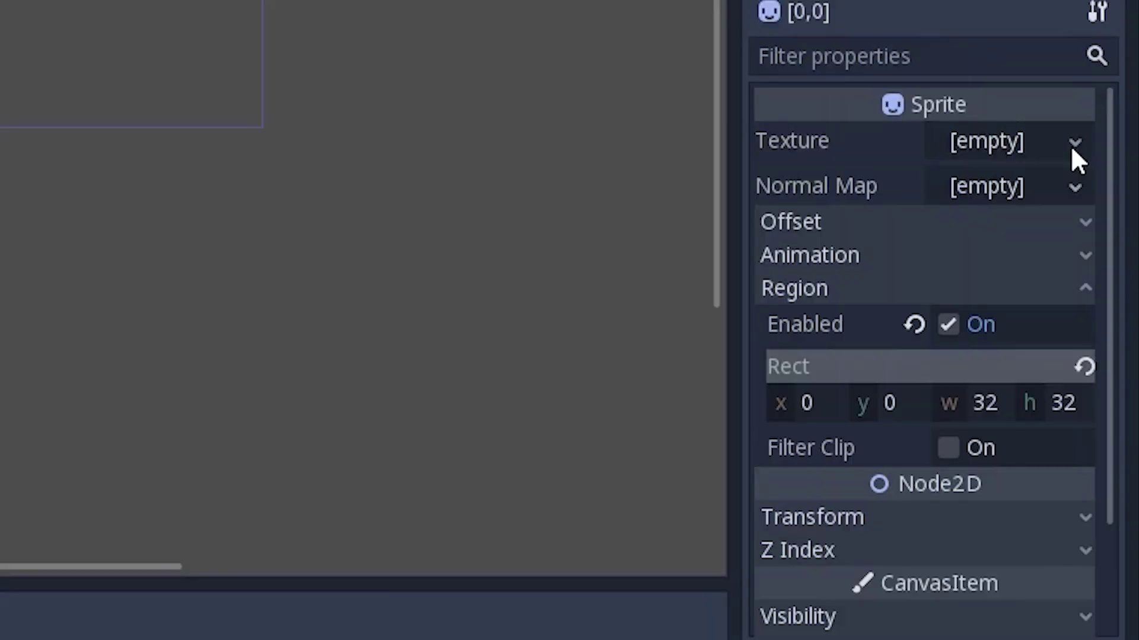
click(1113, 422)
click(918, 563)
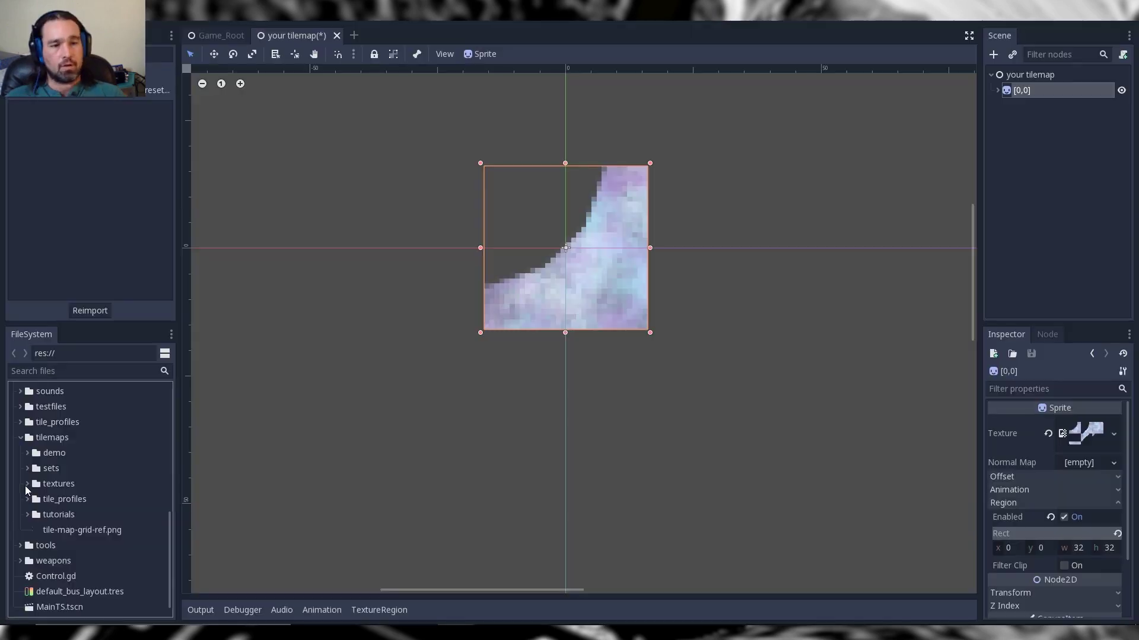
- Reimport pluto_proto.png with Filter on and shift the sprite's region onto the triangular slope tile
click(27, 484)
scroll(80, 514, down, 2)
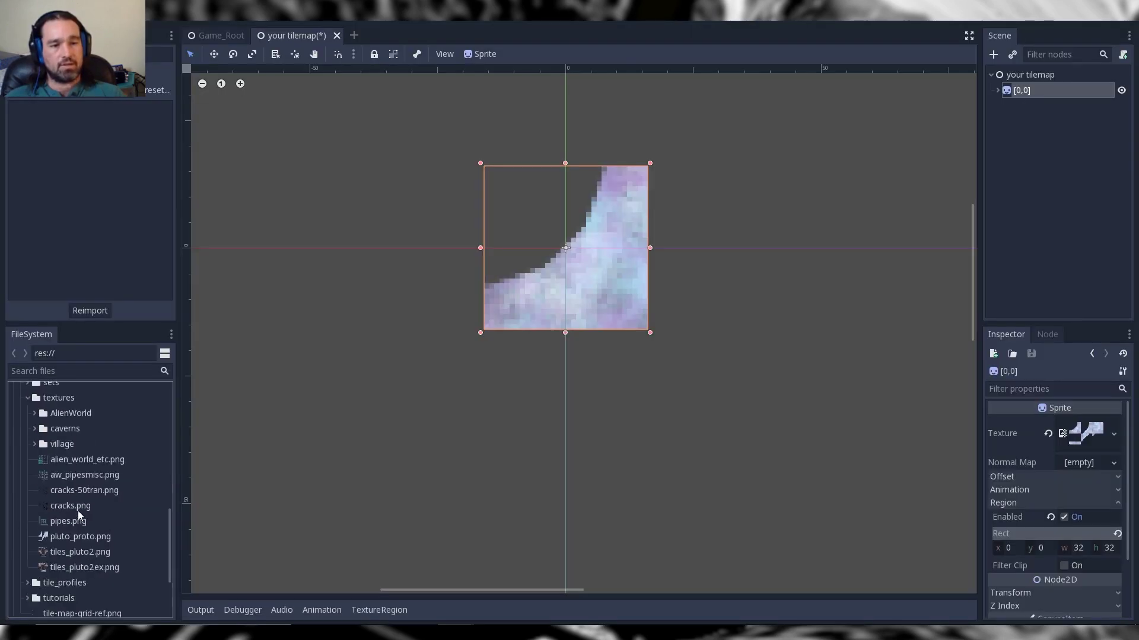
click(55, 538)
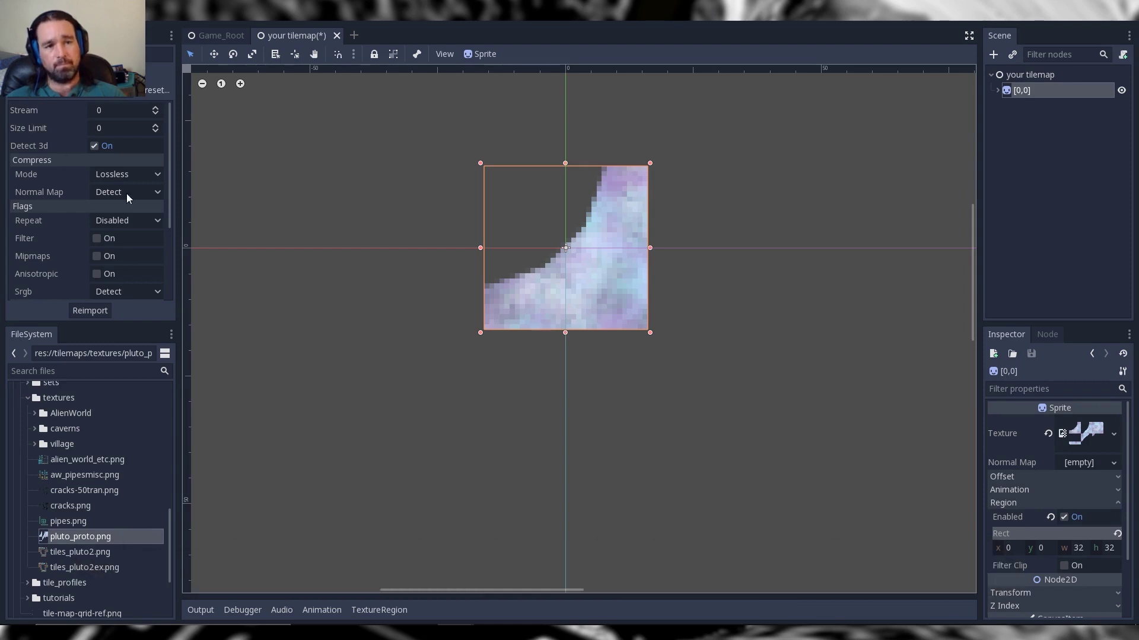
scroll(93, 288, down, 2)
click(97, 190)
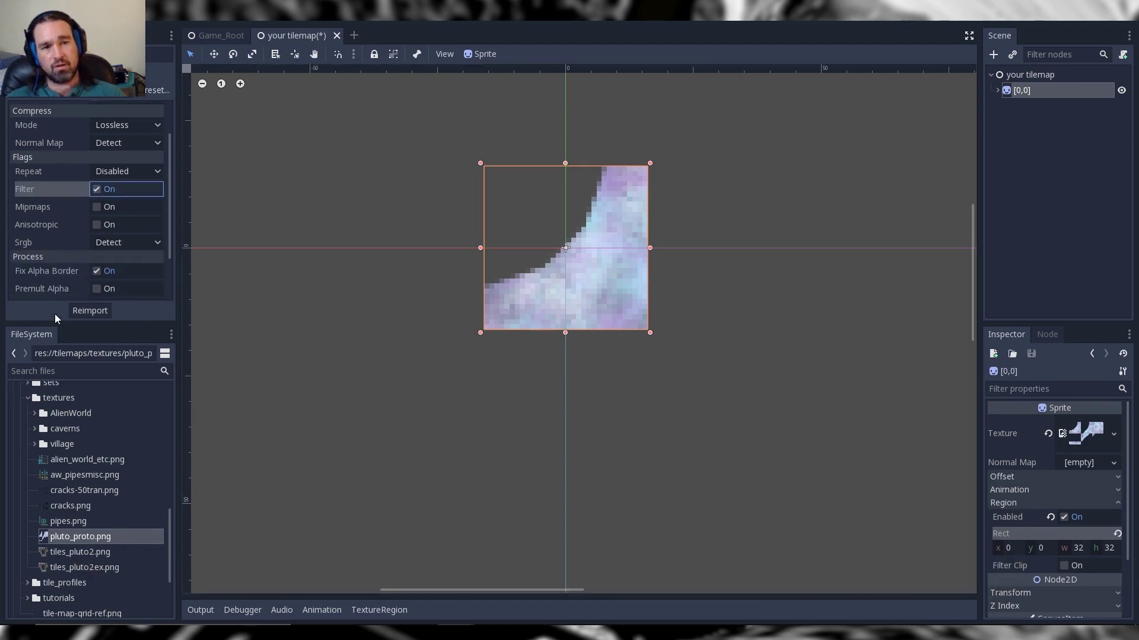
click(91, 312)
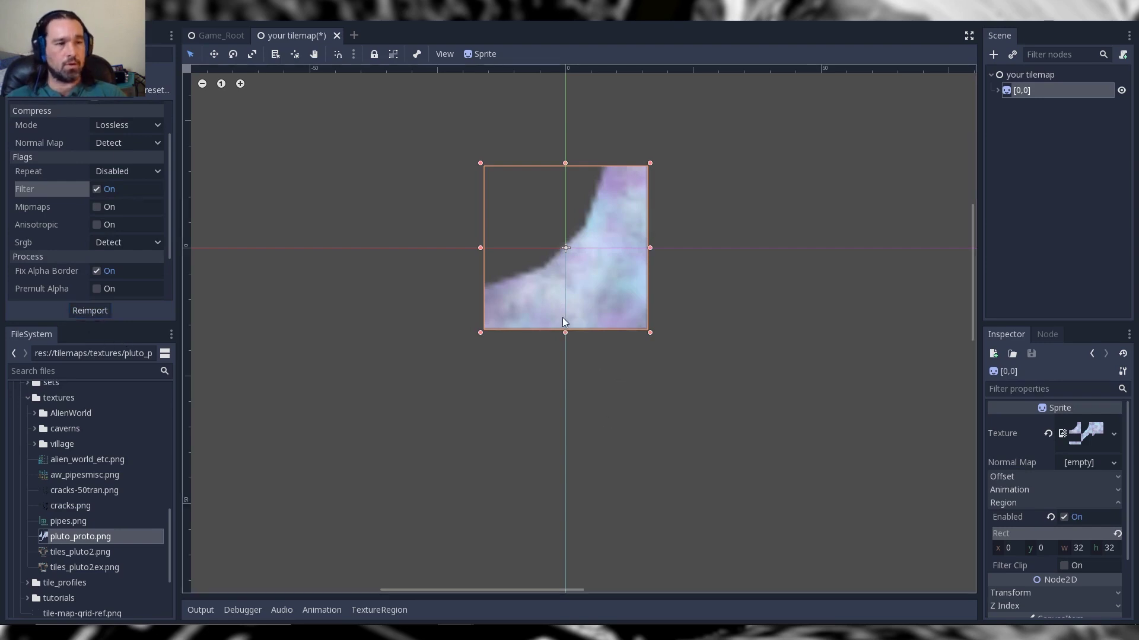
drag(1011, 548, 1044, 548)
click(958, 196)
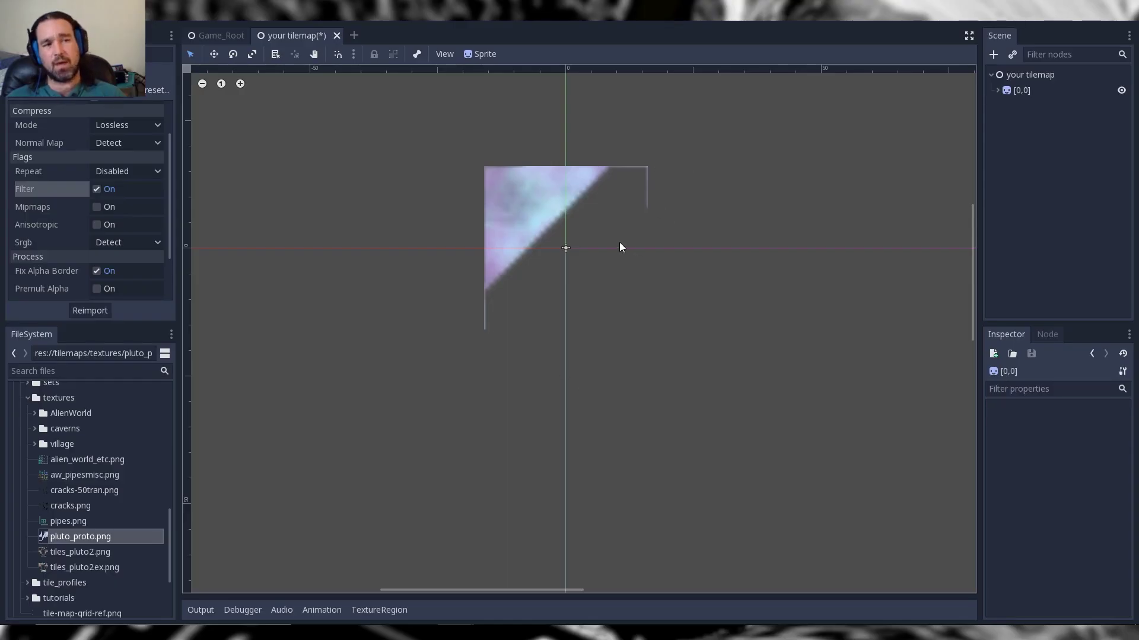
- Reimport the pluto_proto.png texture with Filter off for crisp pixels
click(612, 290)
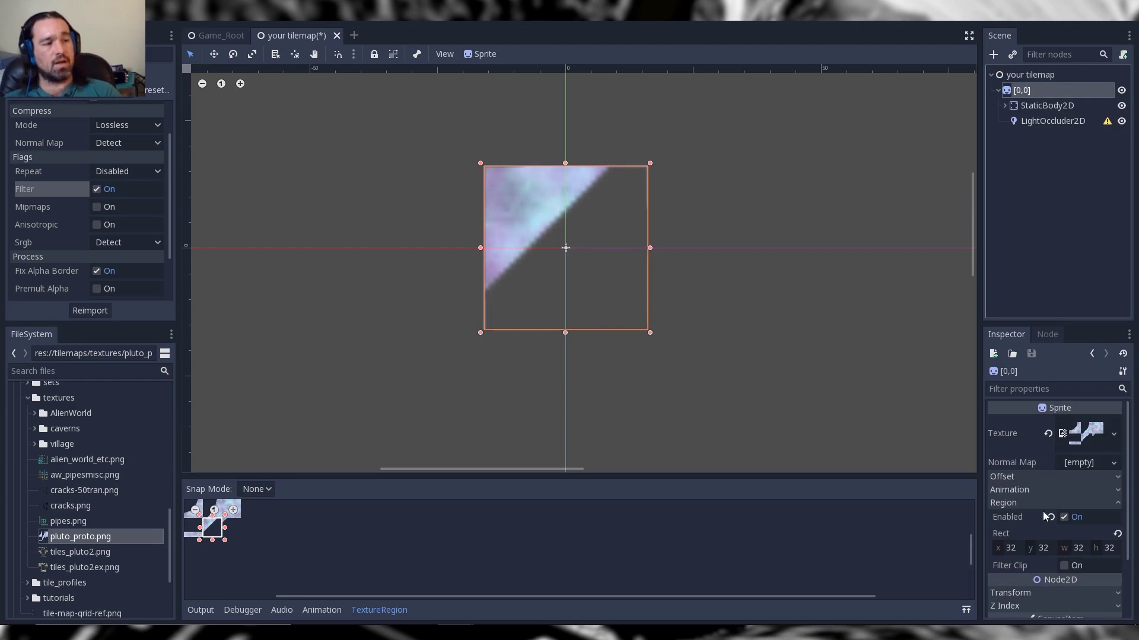
click(1038, 105)
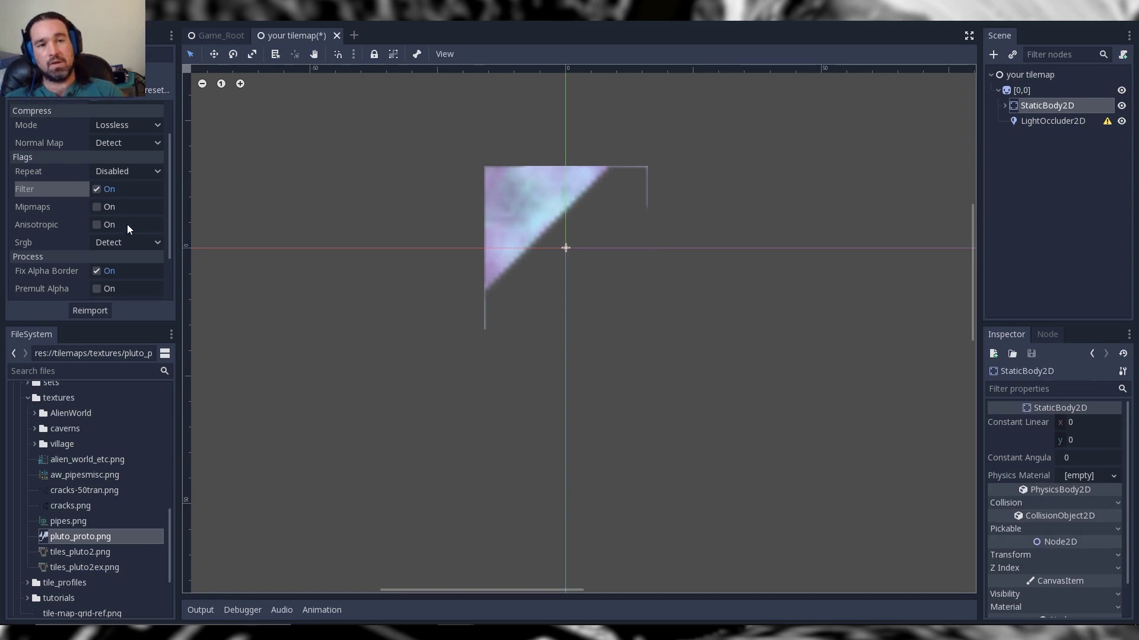
click(93, 311)
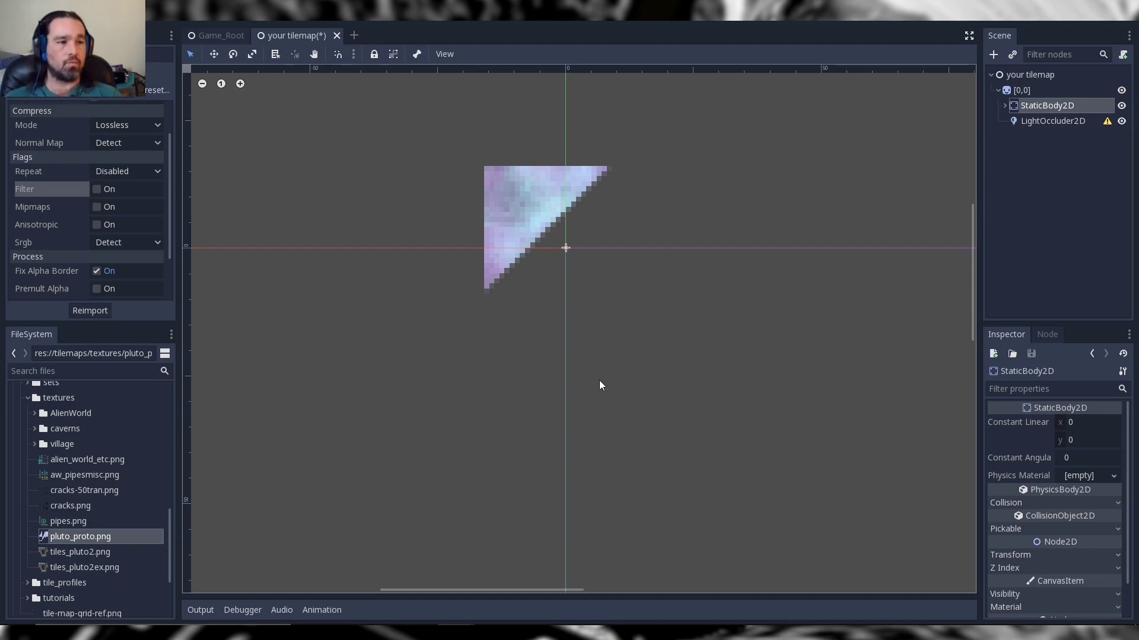
- Hide the [0,0] tile and collapse its children in the Scene tree
click(1000, 94)
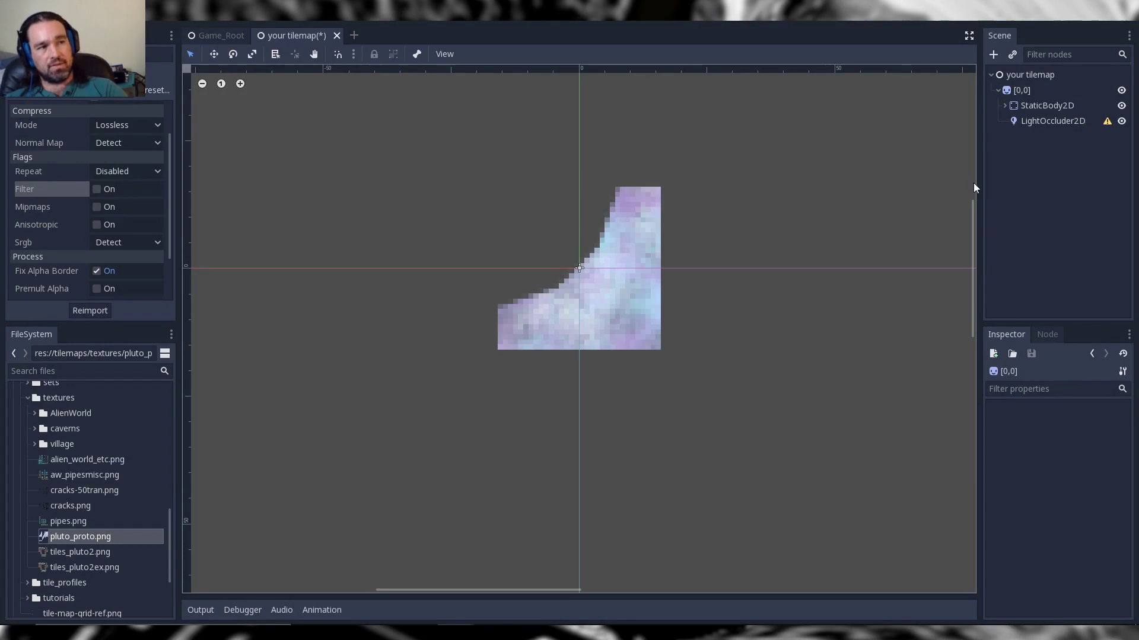
click(1121, 90)
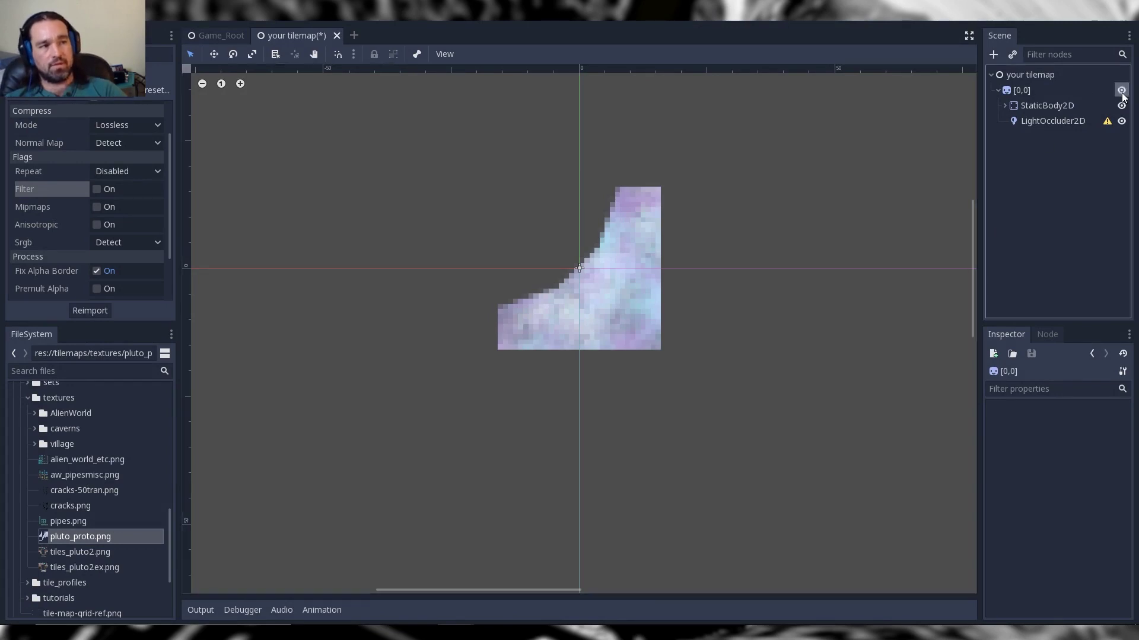
click(997, 90)
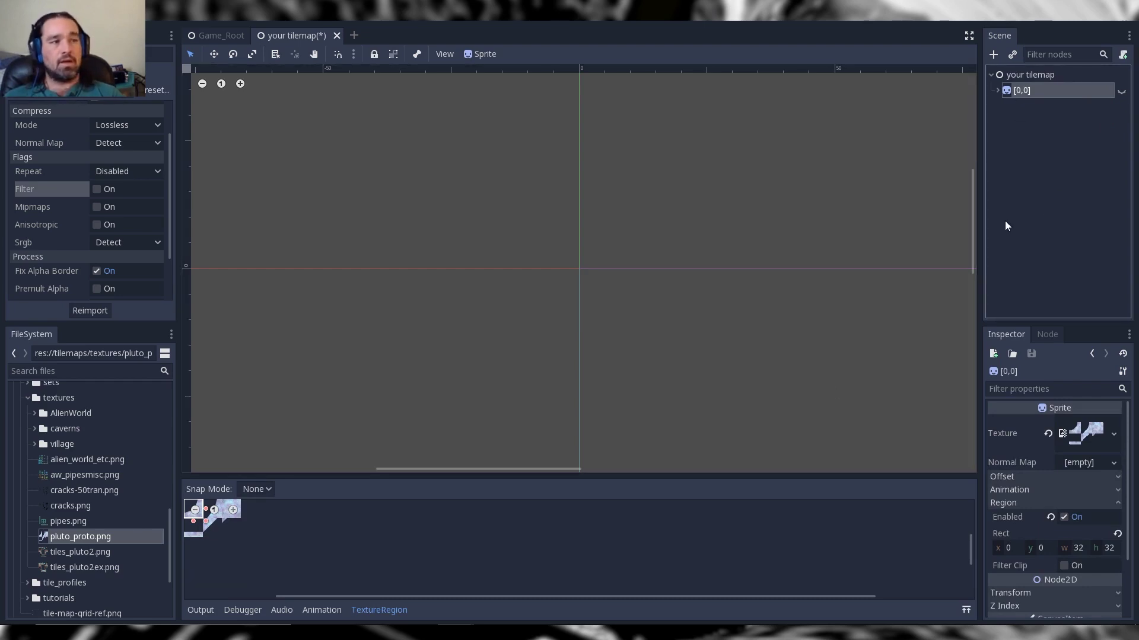
- Duplicate the [0,0] tile into copies [0,0]2–[0,0]6 and expand the StaticBody2D
key(ctrl+d)
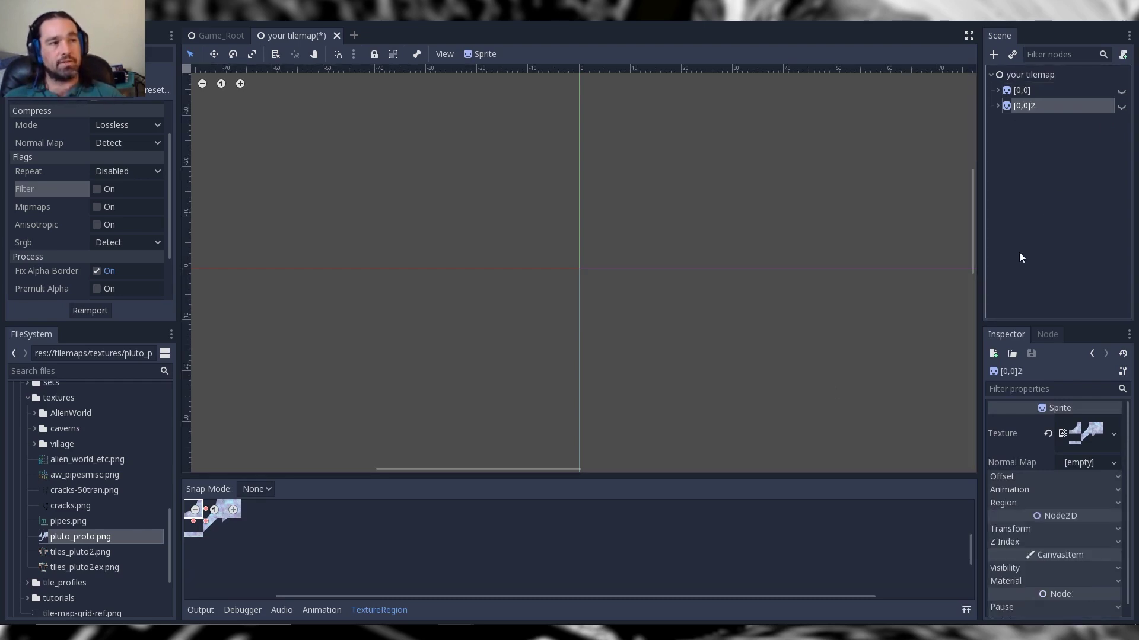
key(ctrl+d)
key(ctrl+d)
key(ctrl+d)
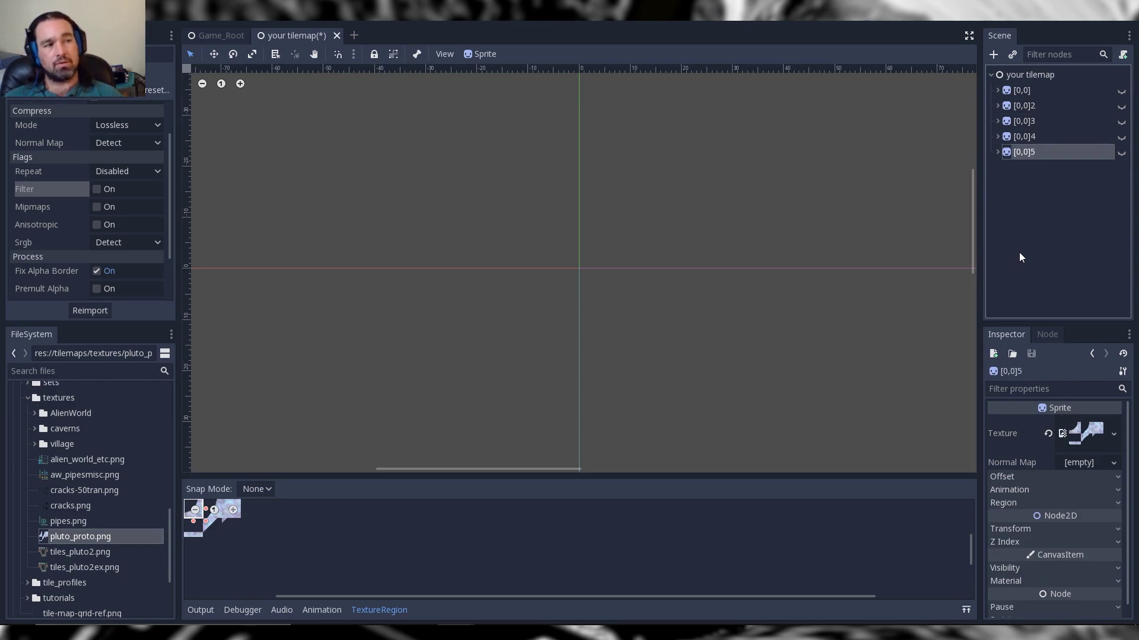
key(ctrl+d)
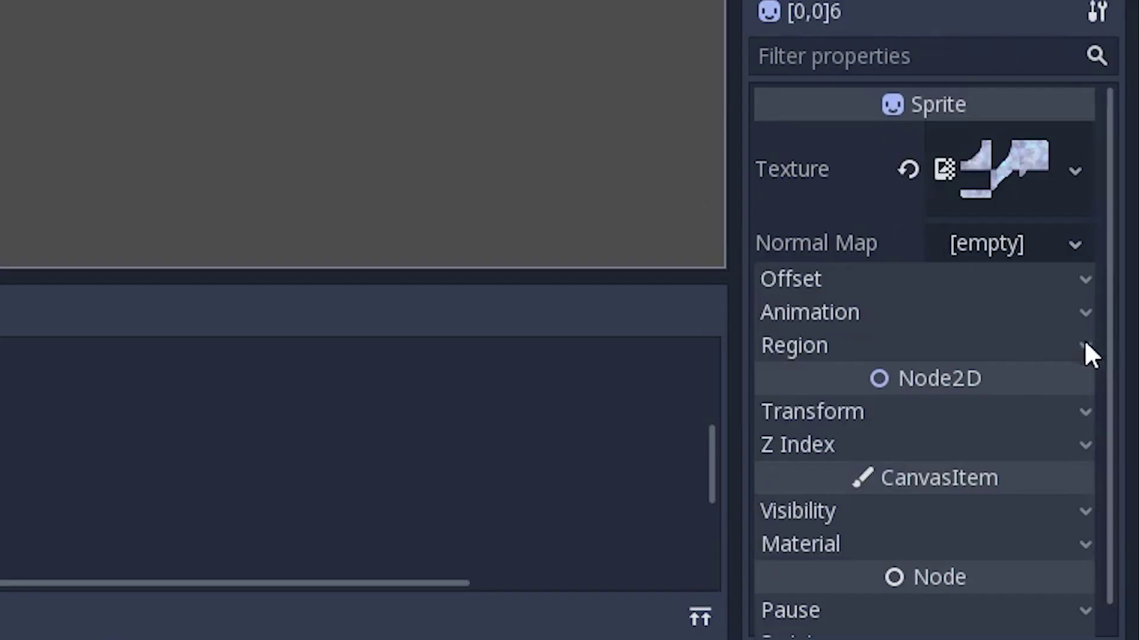
click(1116, 504)
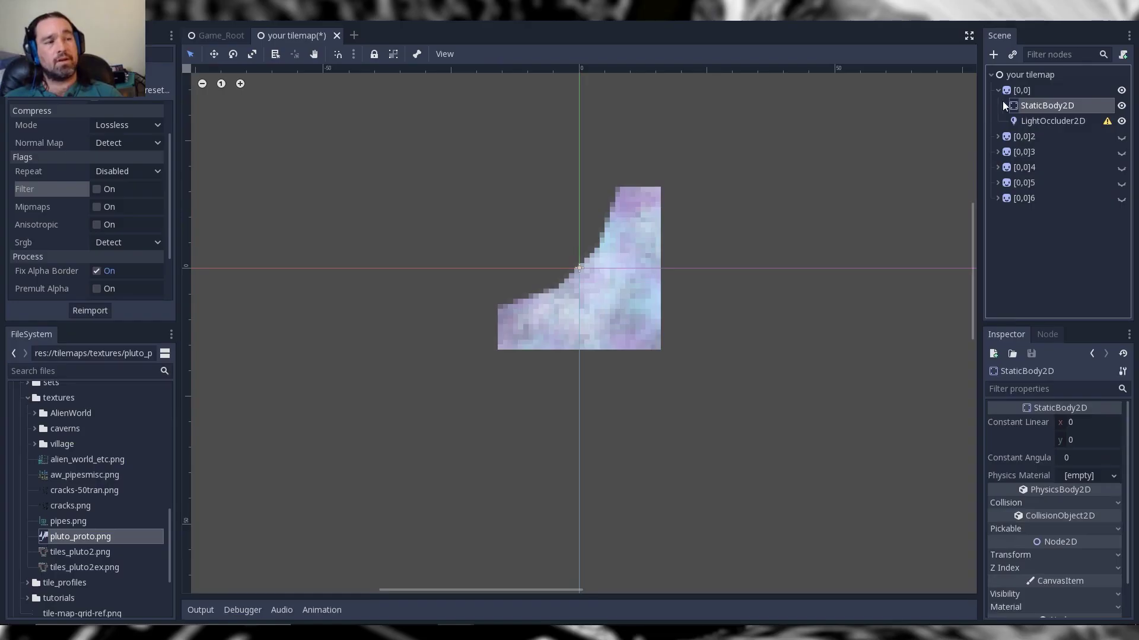
click(1006, 105)
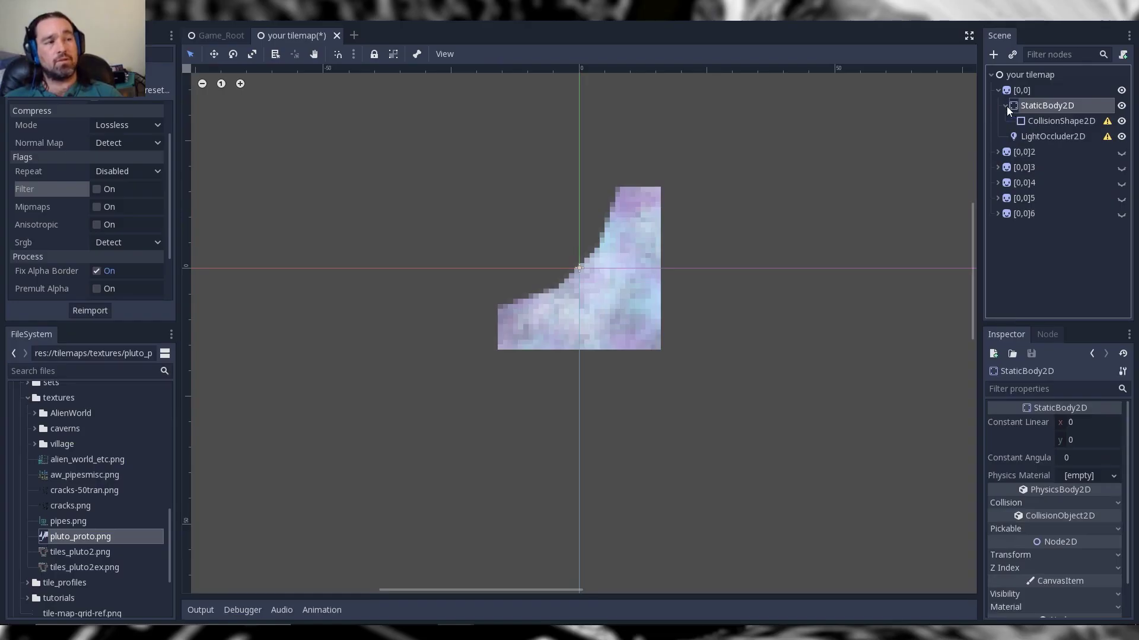
- Give the CollisionShape2D a new ConvexPolygonShape2D and expand its Points array
click(1028, 121)
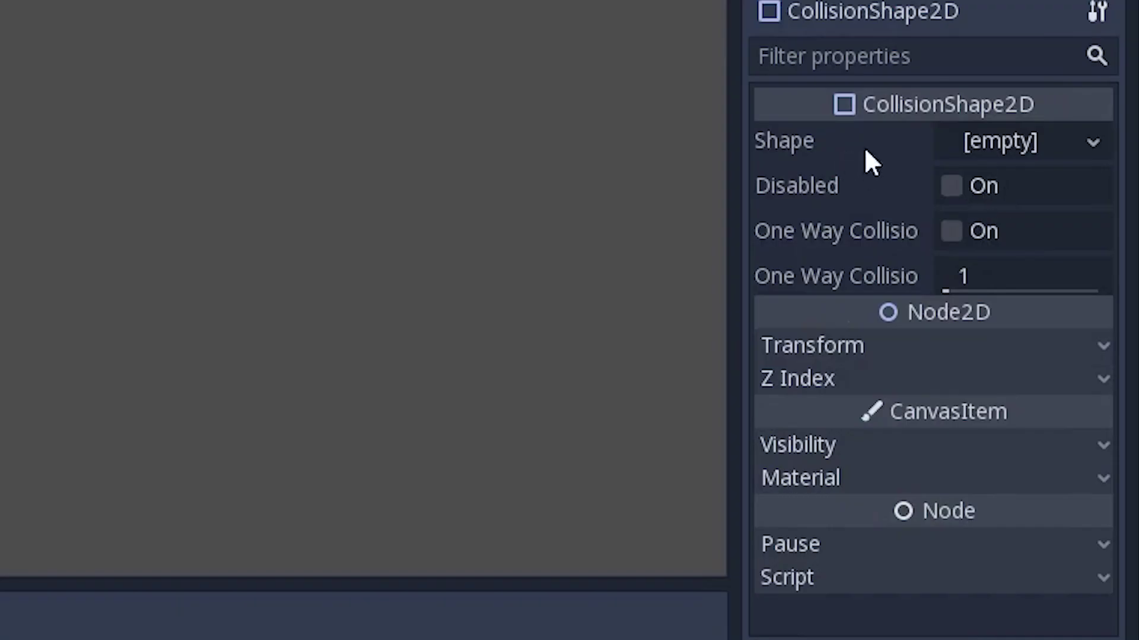
click(1077, 149)
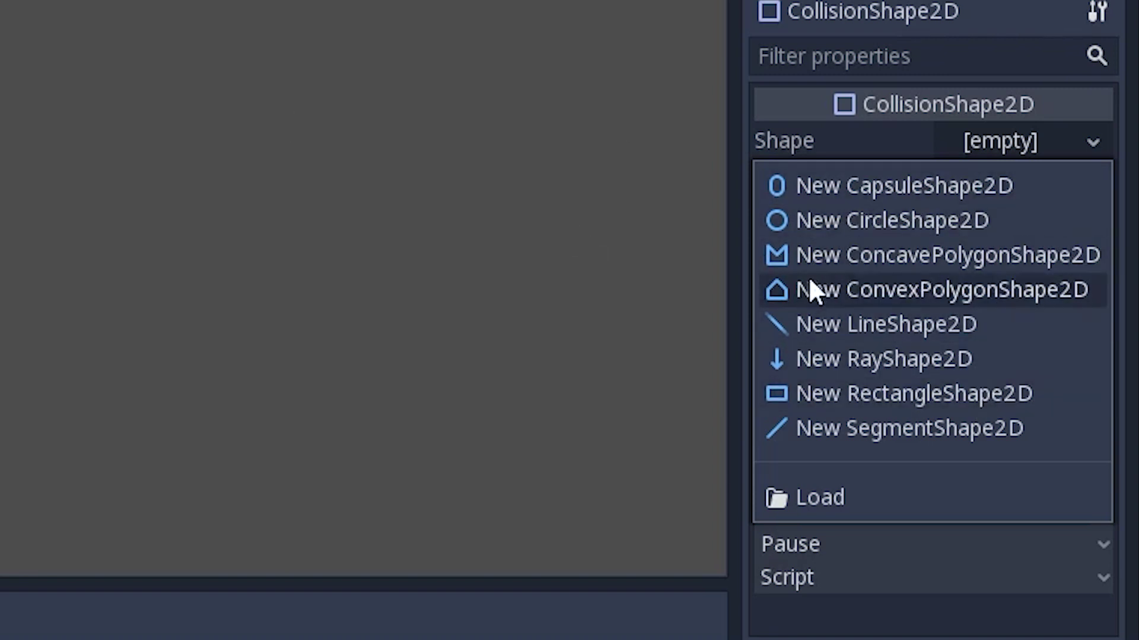
click(1013, 302)
click(973, 146)
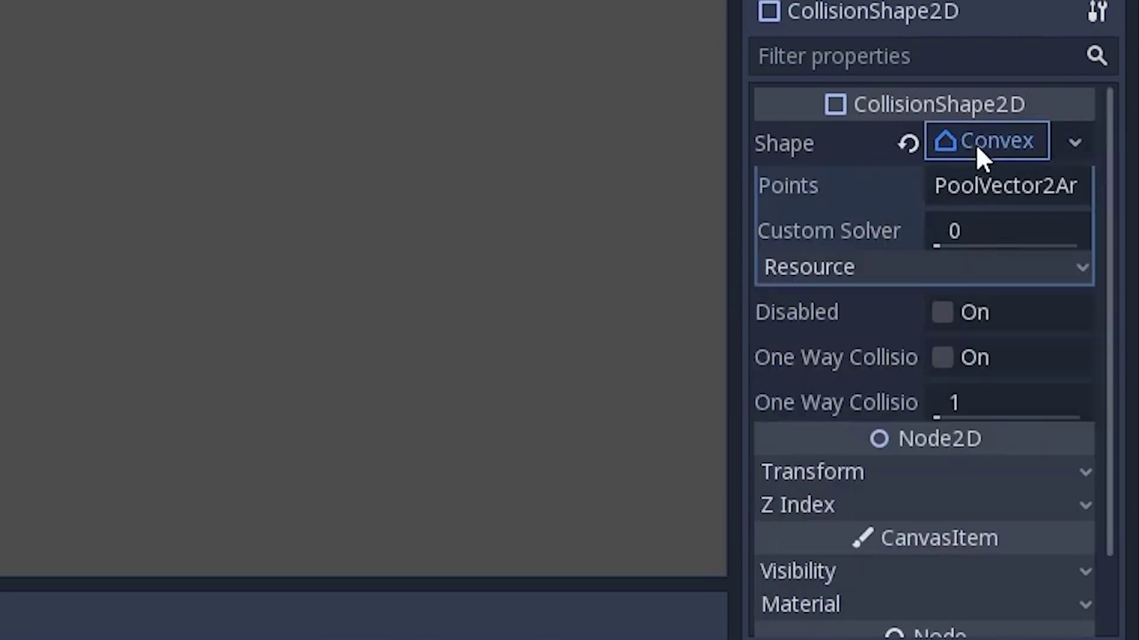
click(1029, 189)
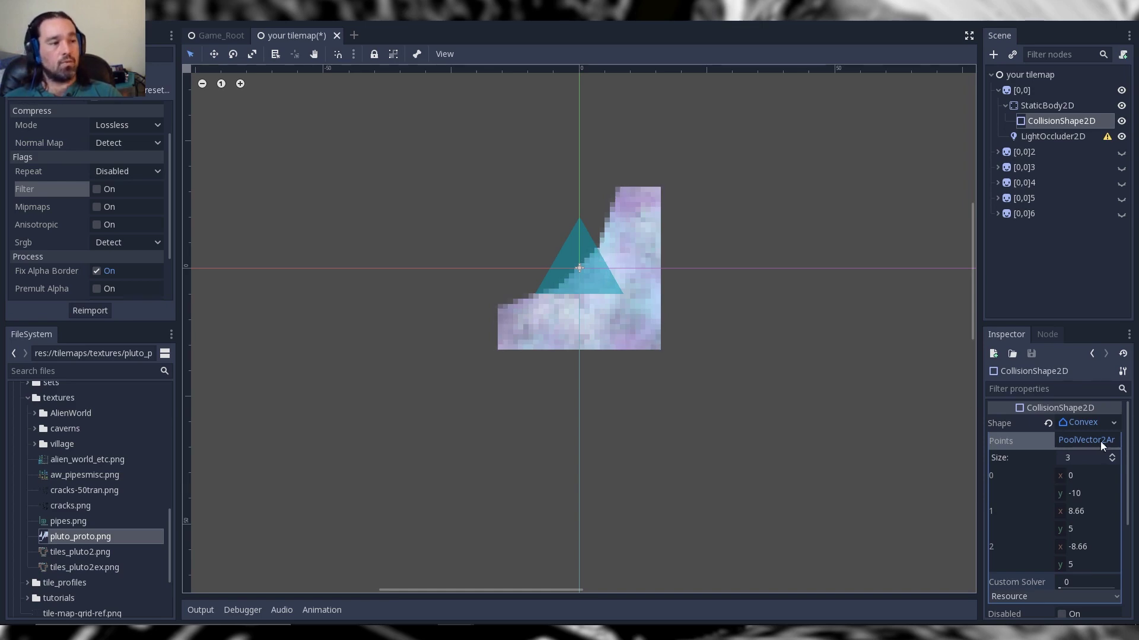
- Raise the polygon to 8 points and set point 0 to (-16, 8)
click(1112, 455)
click(1111, 455)
click(1111, 455)
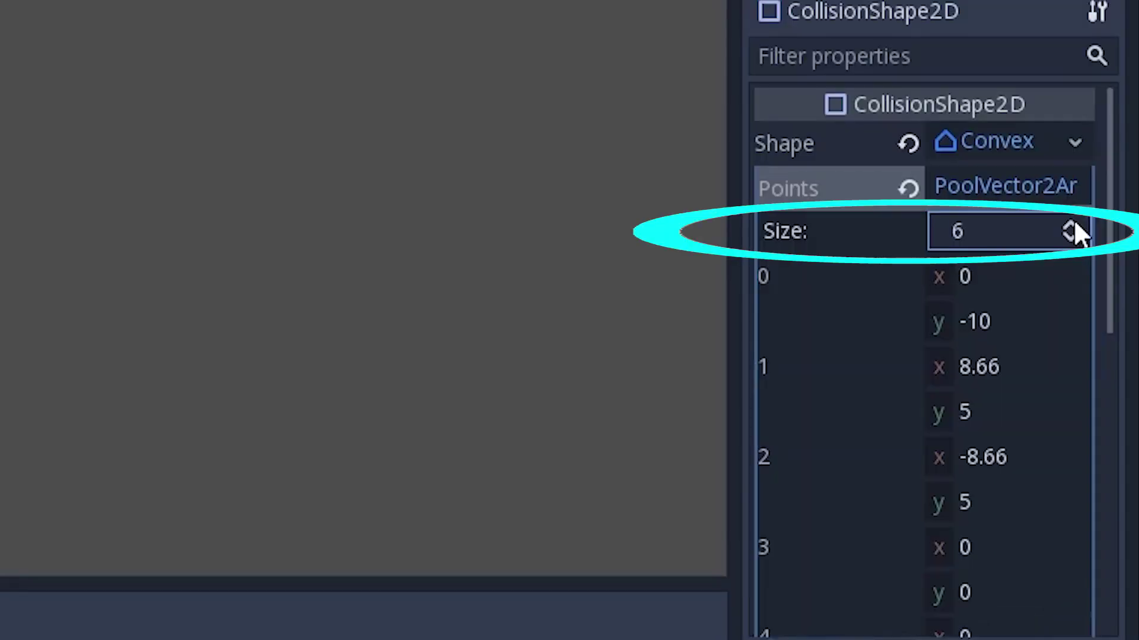
click(1073, 226)
click(1074, 227)
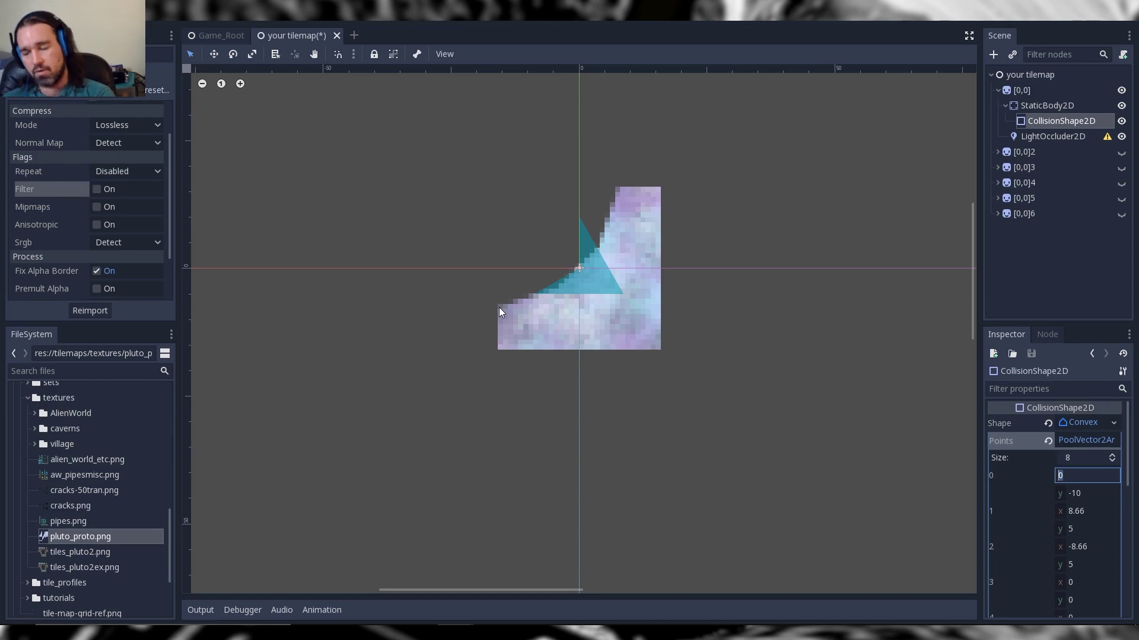
text(-17)
key(BackSpace)
key(BackSpace)
text(16)
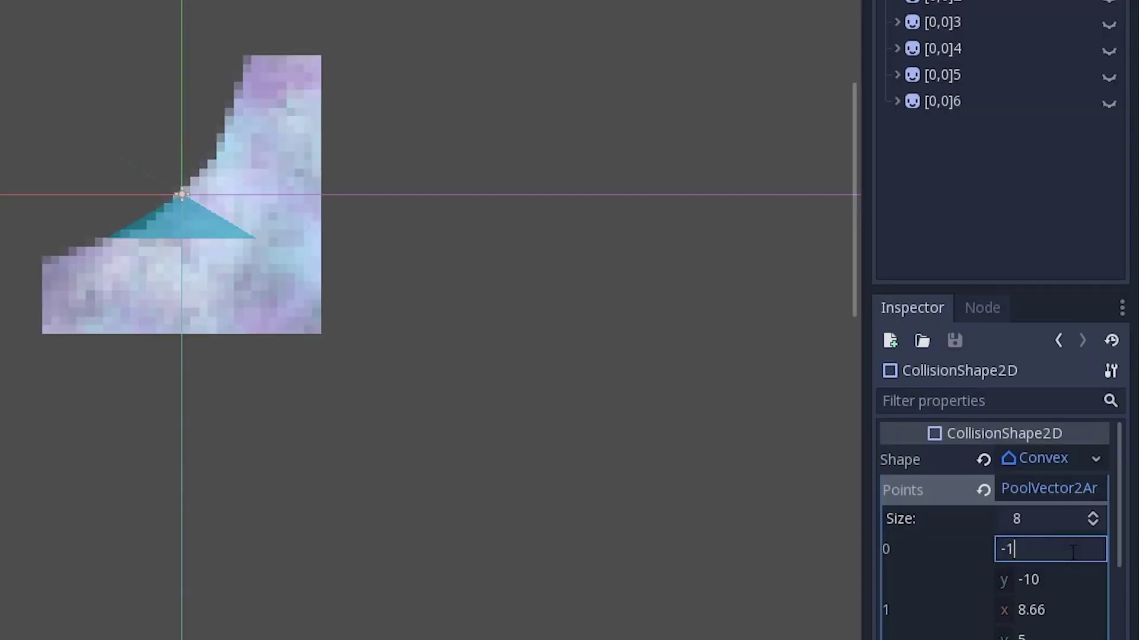
key(Tab)
text(8)
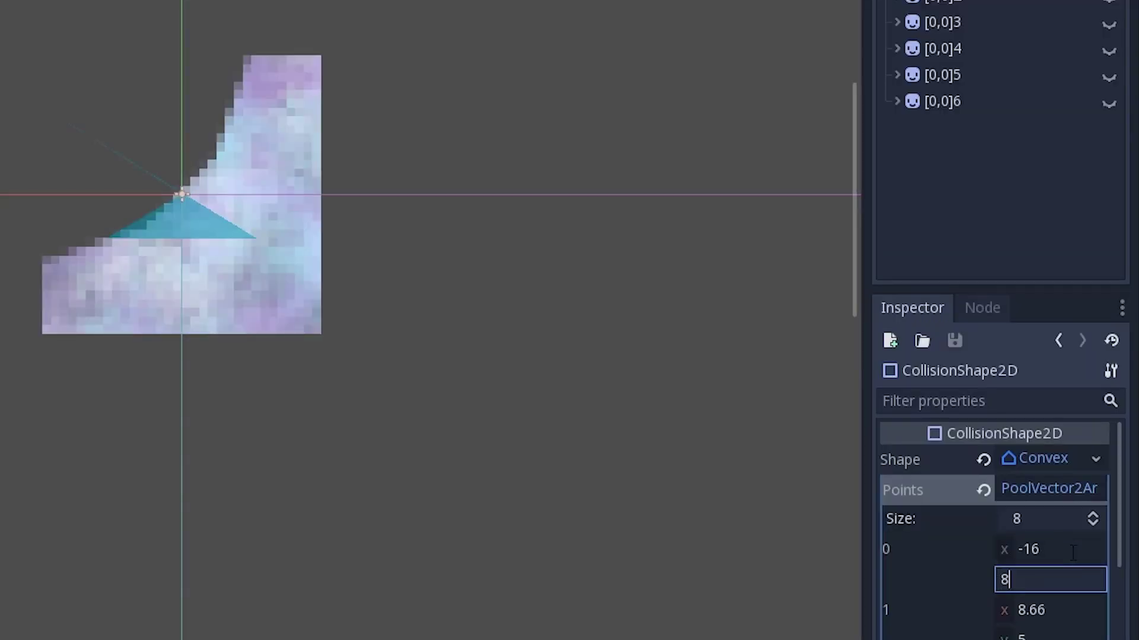
key(Return)
- Set point 1 to (-16, 16) and enter 16 for the next point value
click(1071, 610)
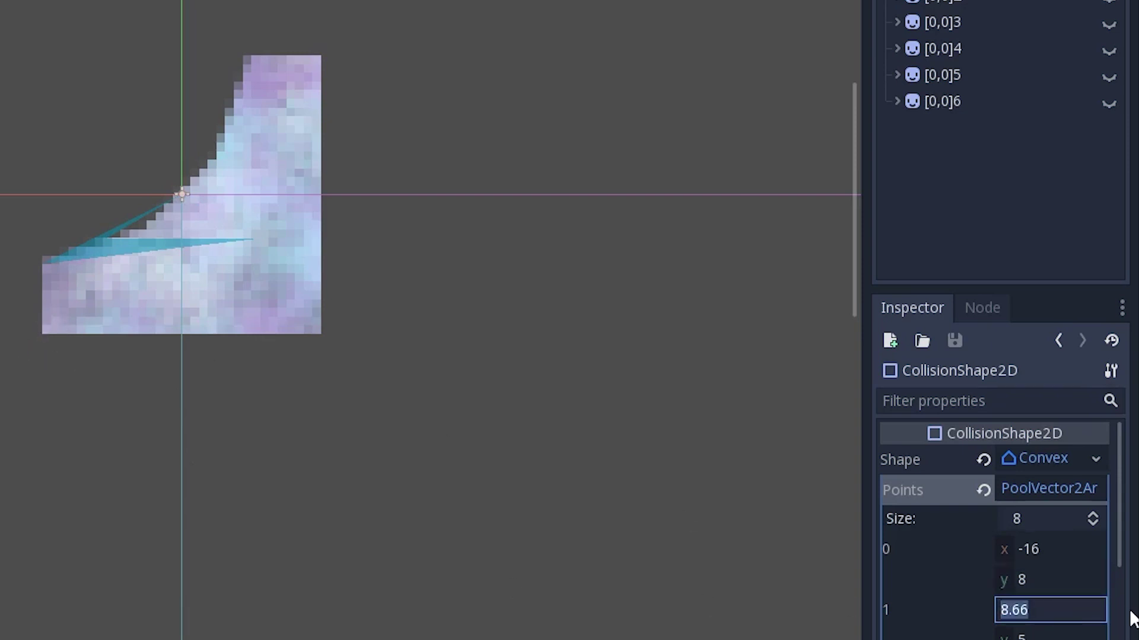
text(-16)
key(Tab)
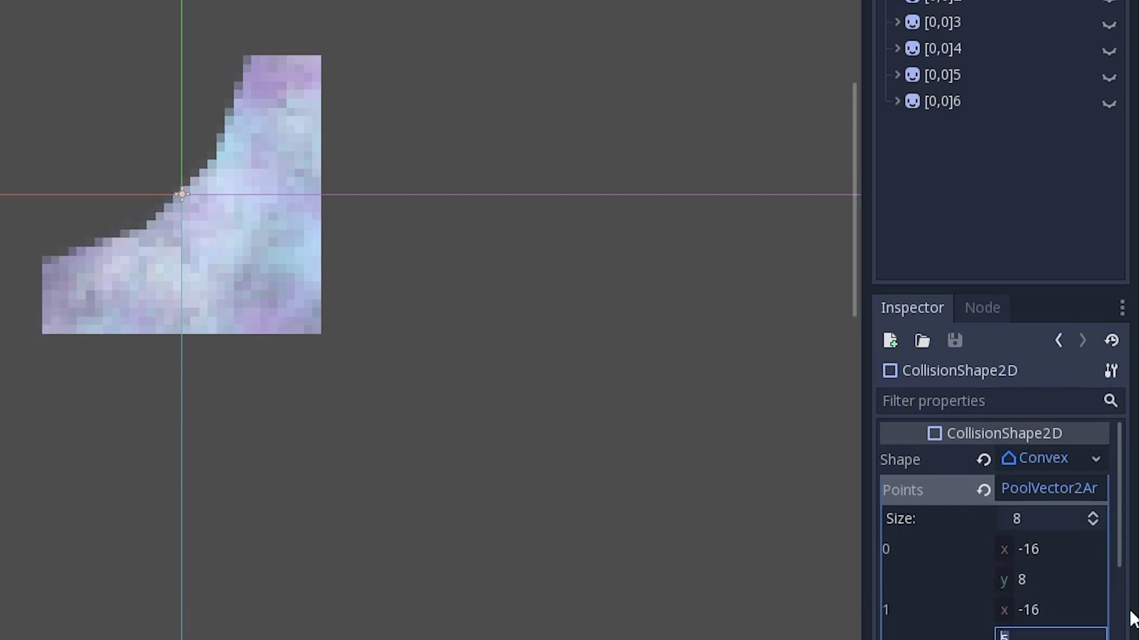
text(16)
key(Tab)
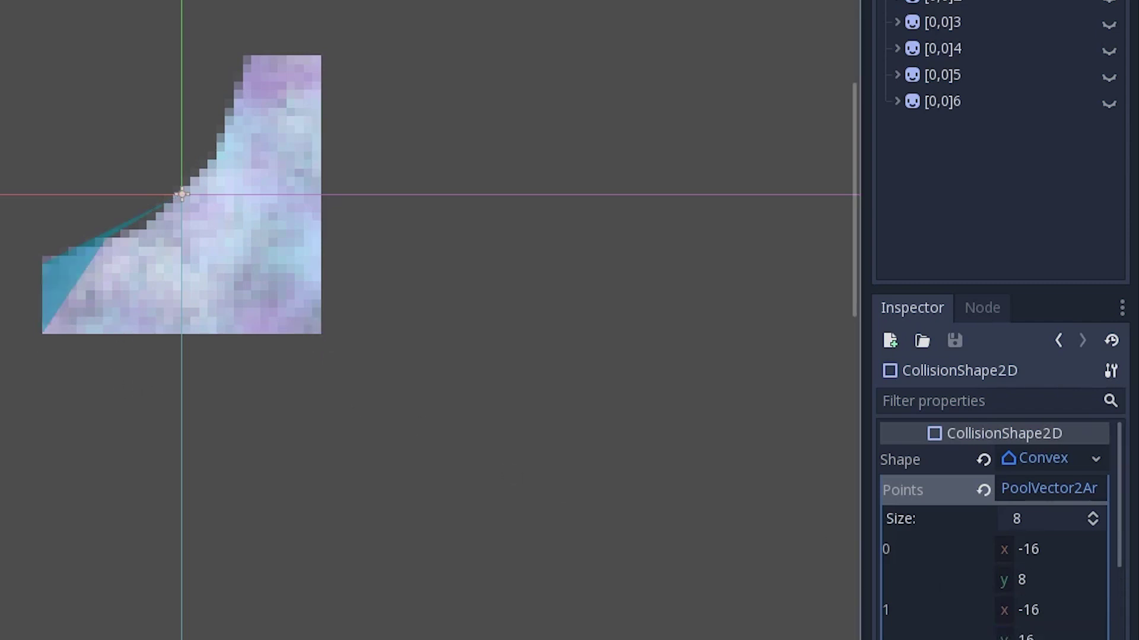
text(16)
key(Tab)
key(Tab)
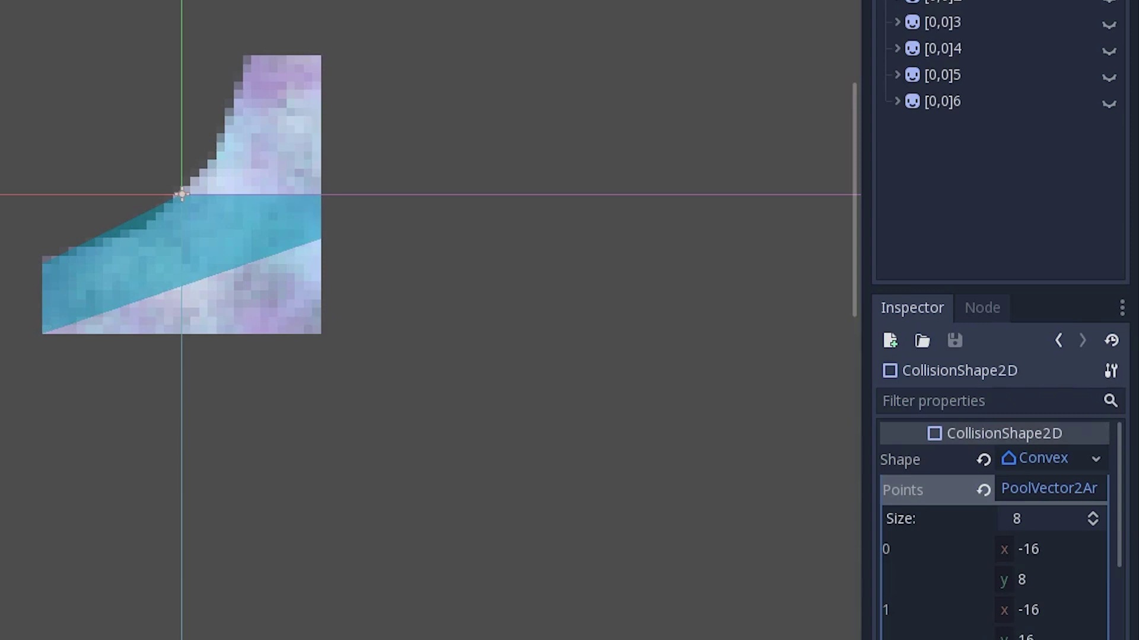
key(Tab)
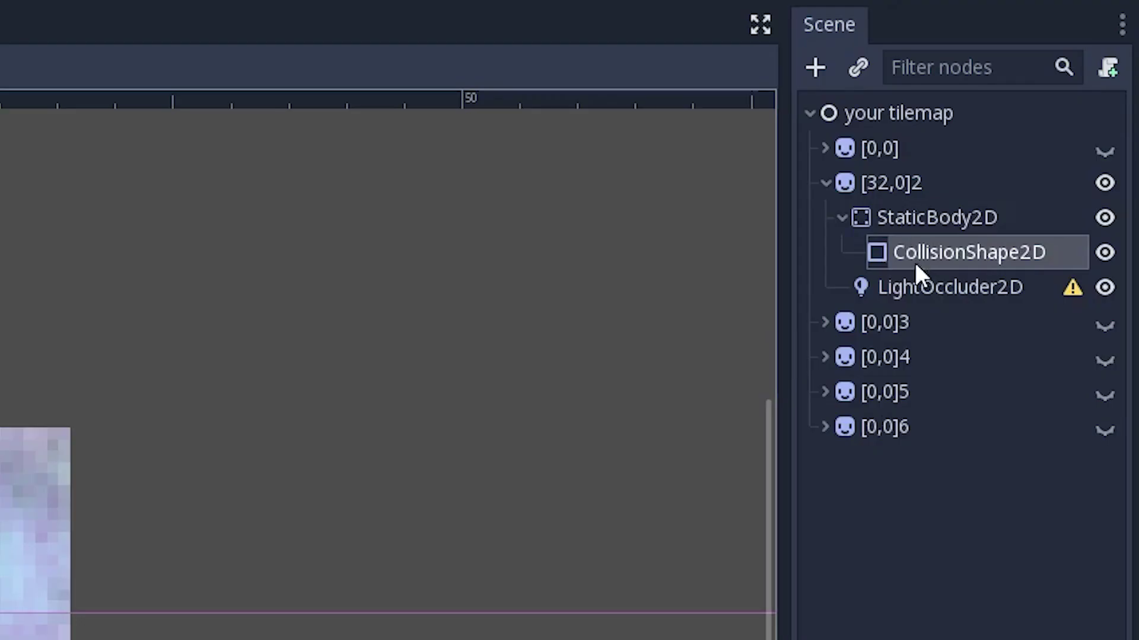
- Give the tile's LightOccluder2D a new OccluderPolygon2D
click(921, 282)
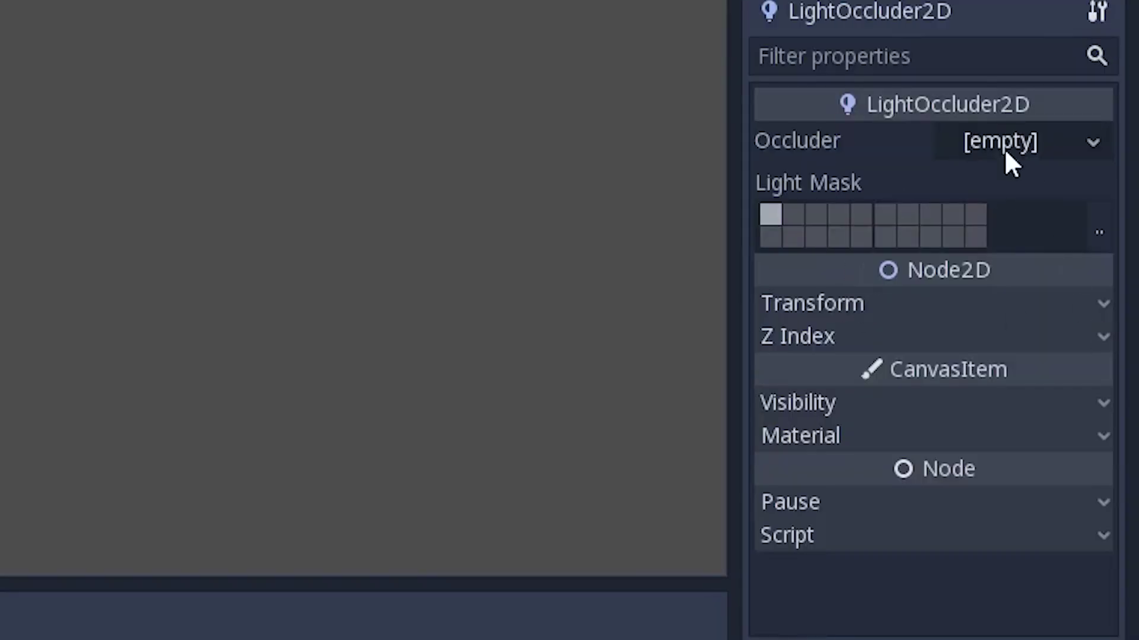
click(1005, 149)
click(953, 186)
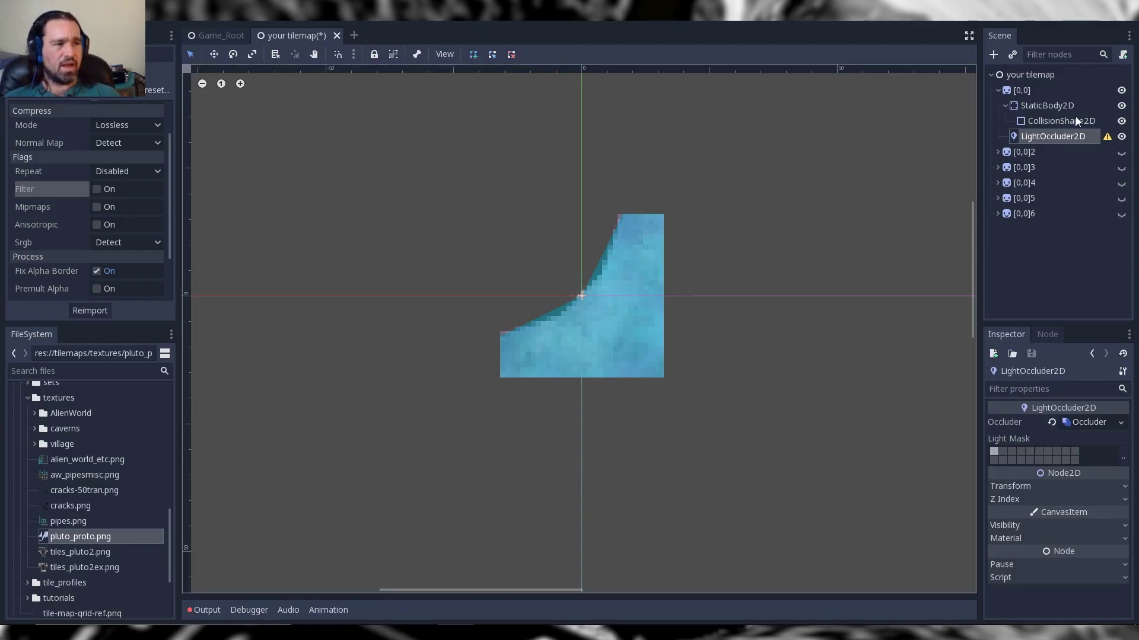
- Draw a closed six-point occluder polygon tracing the slope tile's outline
click(620, 217)
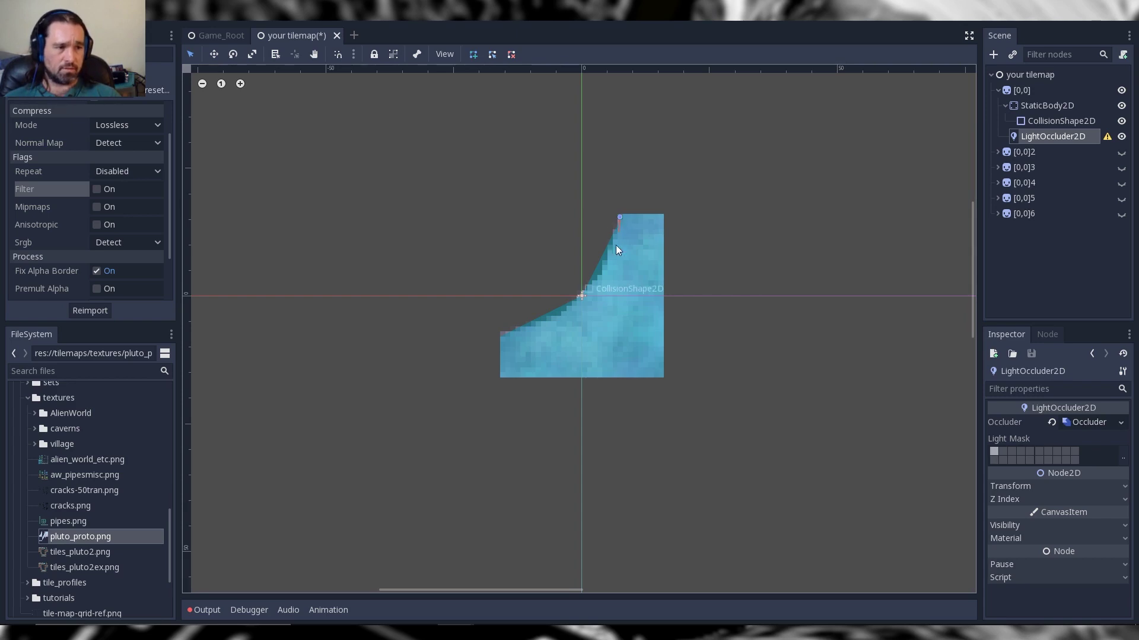
click(581, 295)
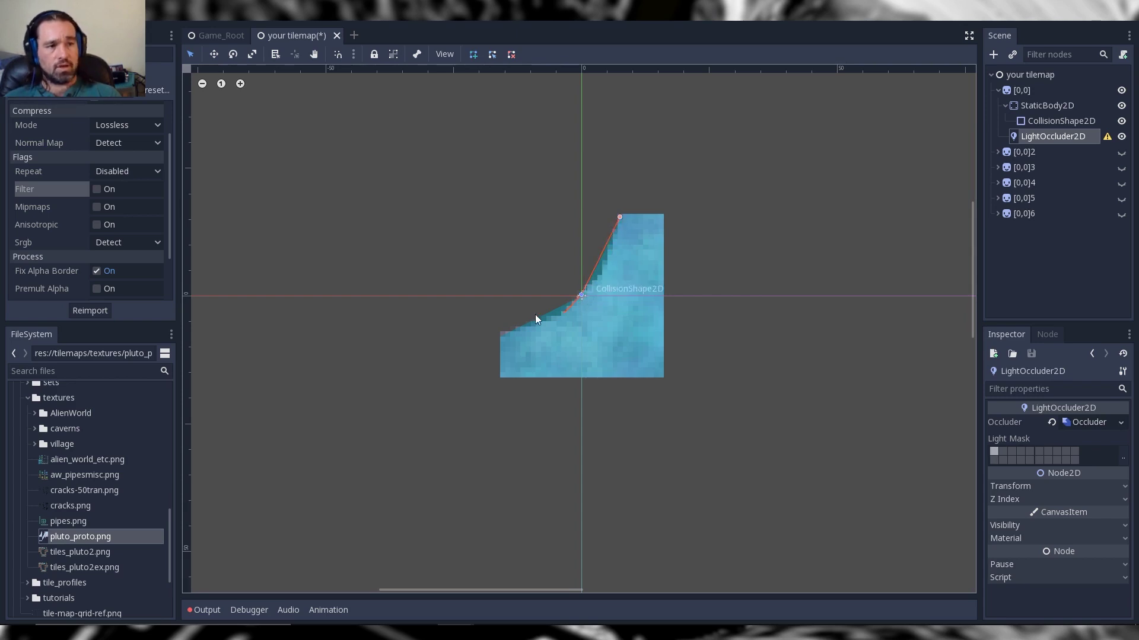
click(501, 337)
click(500, 376)
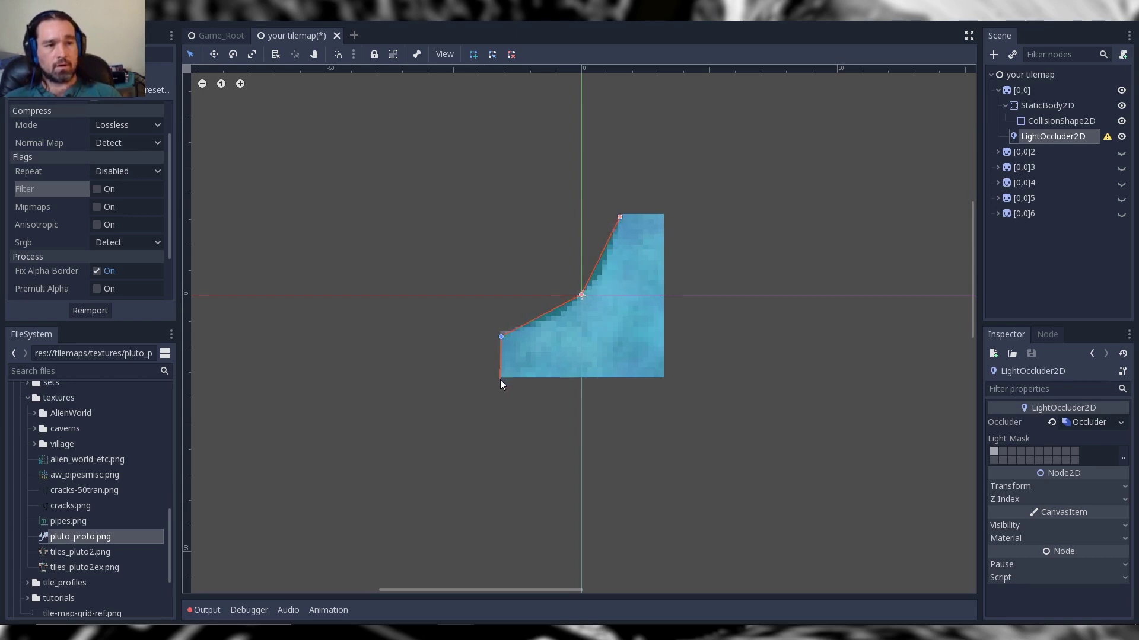
click(666, 376)
click(663, 216)
click(620, 217)
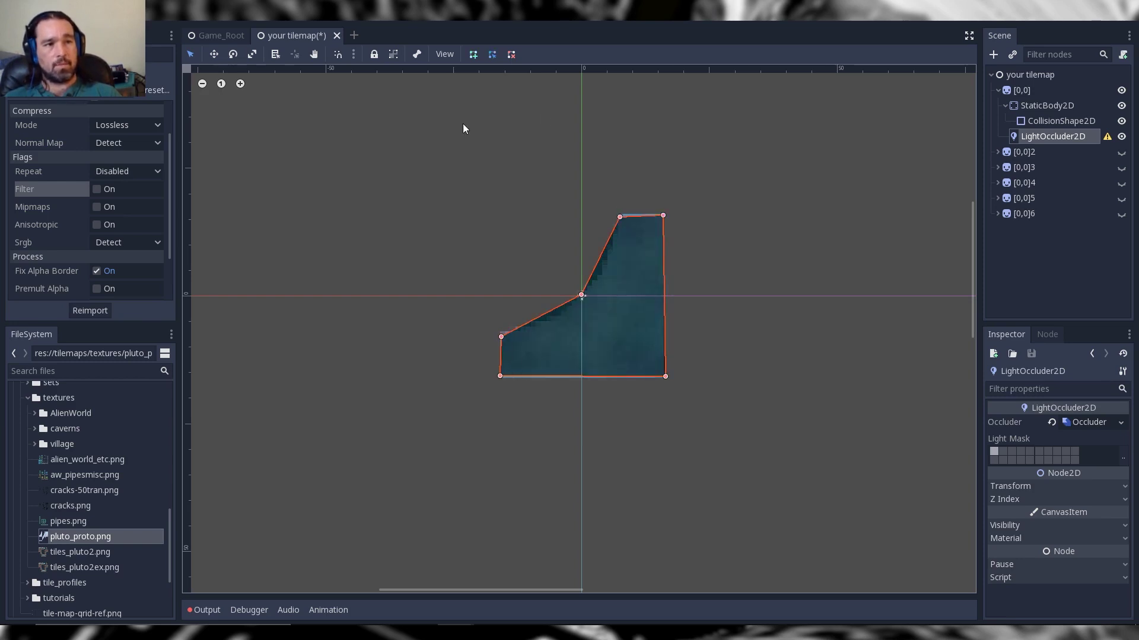
- Turn on Use Pixel Snap in the snapping options
click(355, 55)
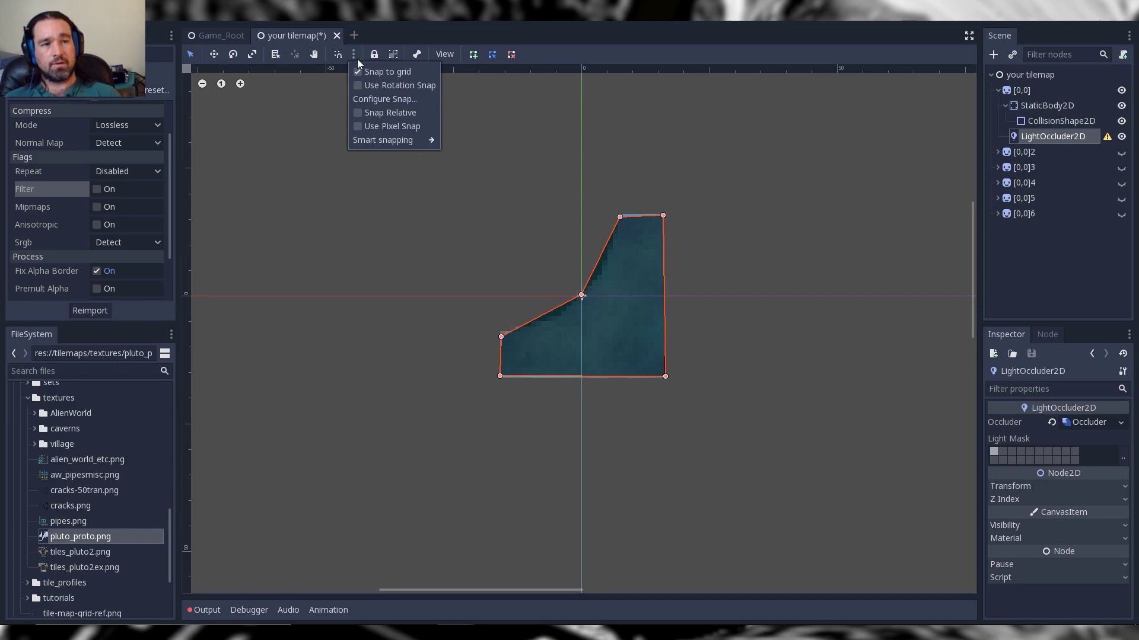
click(383, 127)
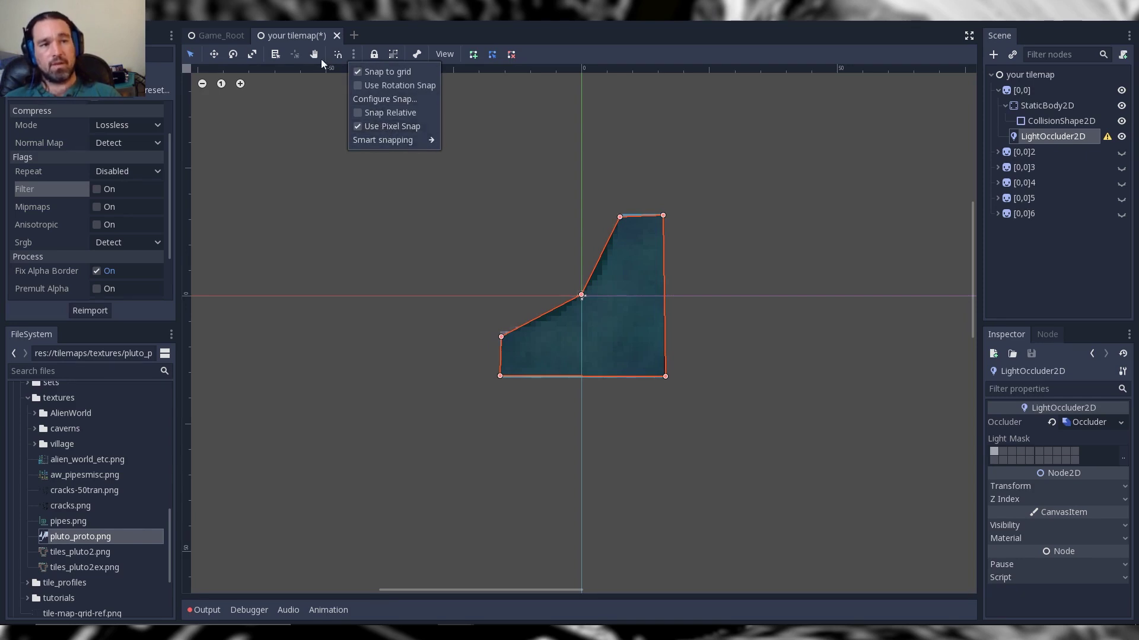
click(356, 55)
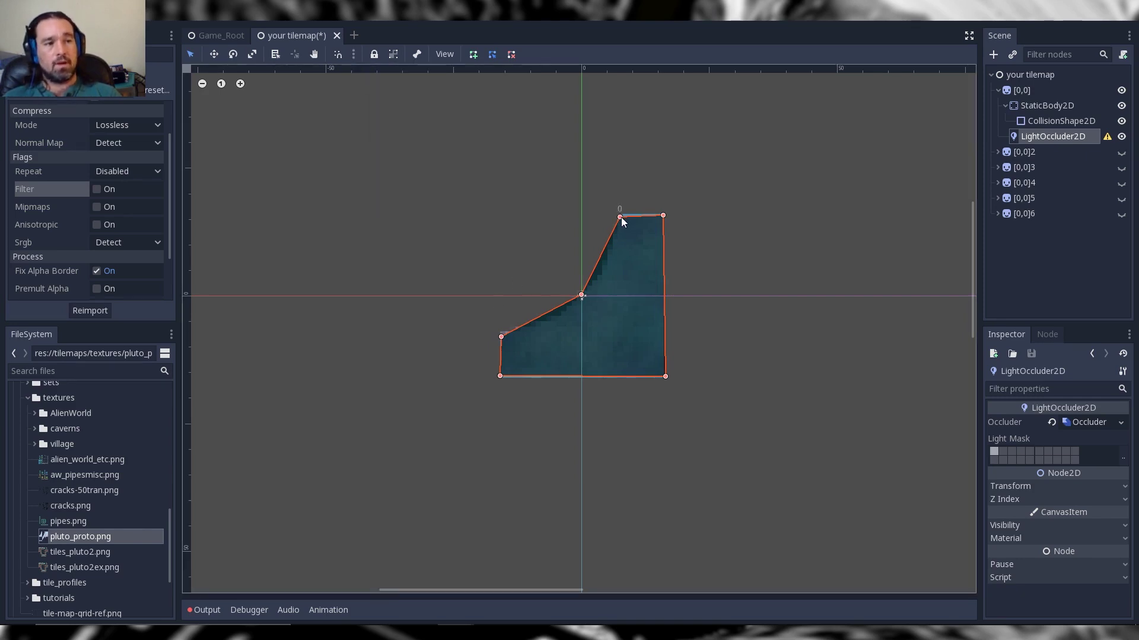
- Snap the occluder polygon's corners onto the tile edges and save the scene
drag(620, 217, 663, 214)
drag(664, 378, 664, 378)
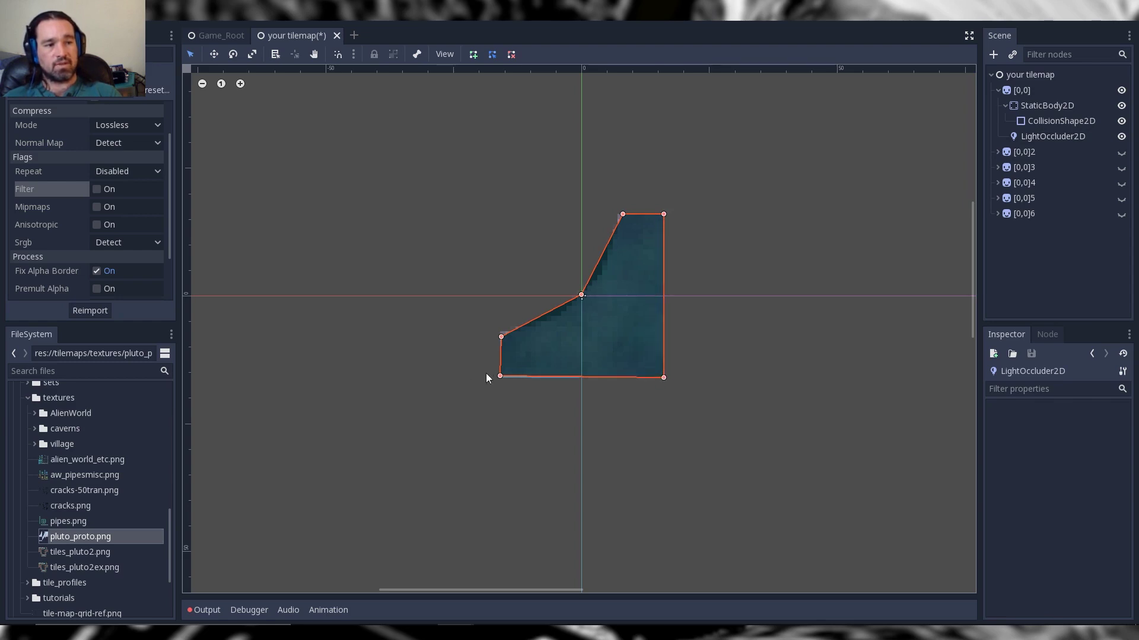
drag(500, 376, 500, 378)
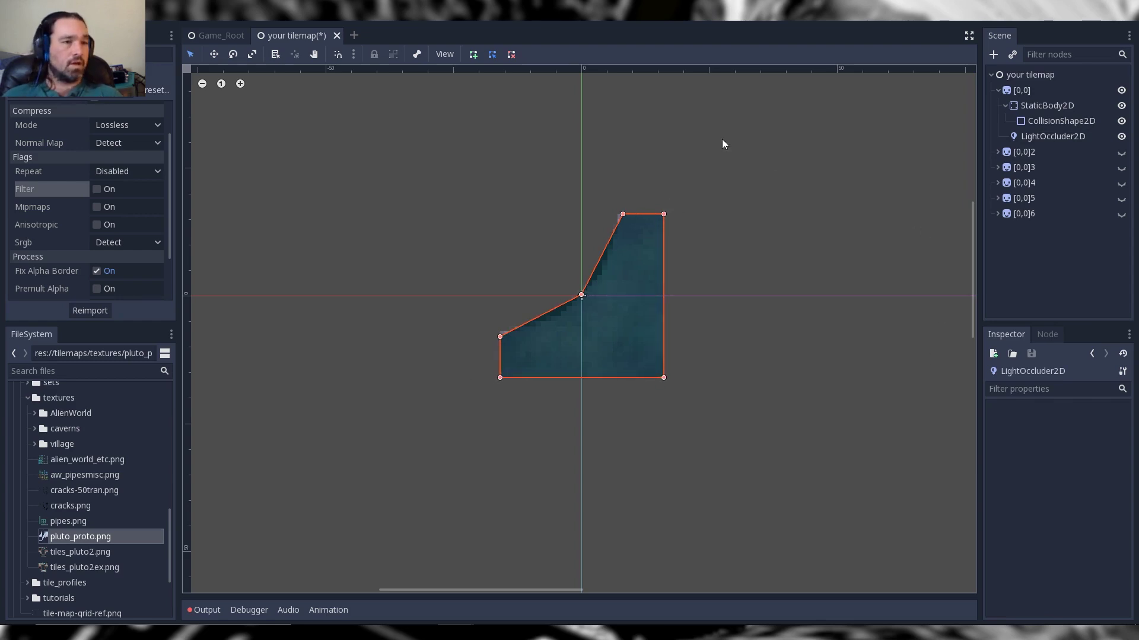
key(ctrl+s)
- Rename the [0,0]2 tile node to [32,0]2
click(998, 89)
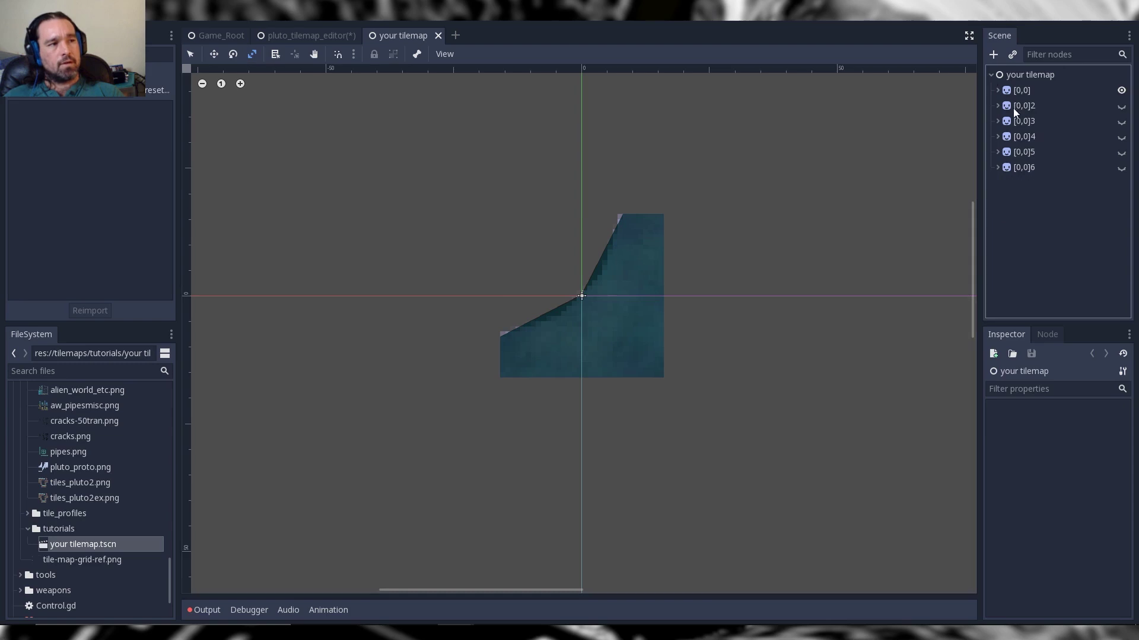
click(1021, 108)
click(1015, 107)
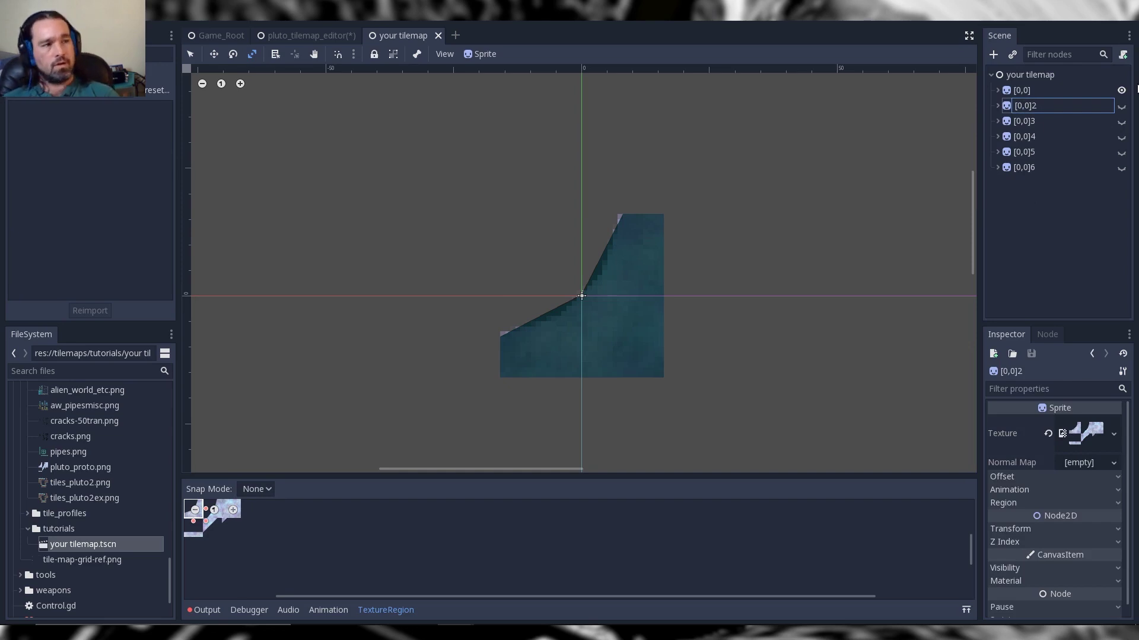
key(BackSpace)
text(32)
key(Return)
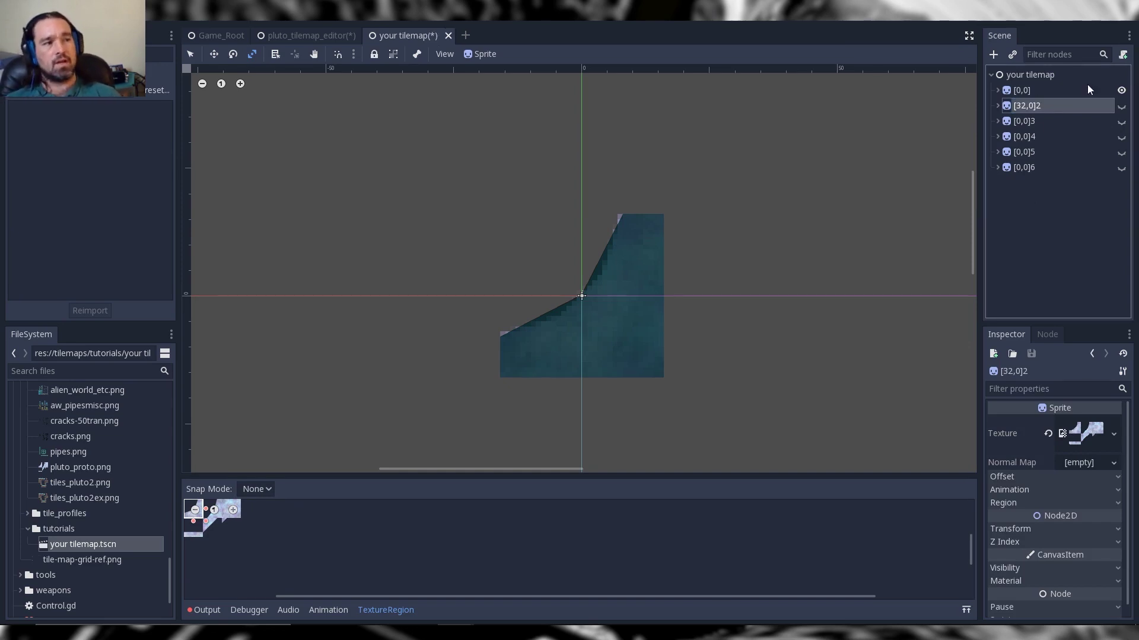
- Show the [32,0]2 sprite, hide [0,0], and set its Region Rect x to 32
click(1042, 107)
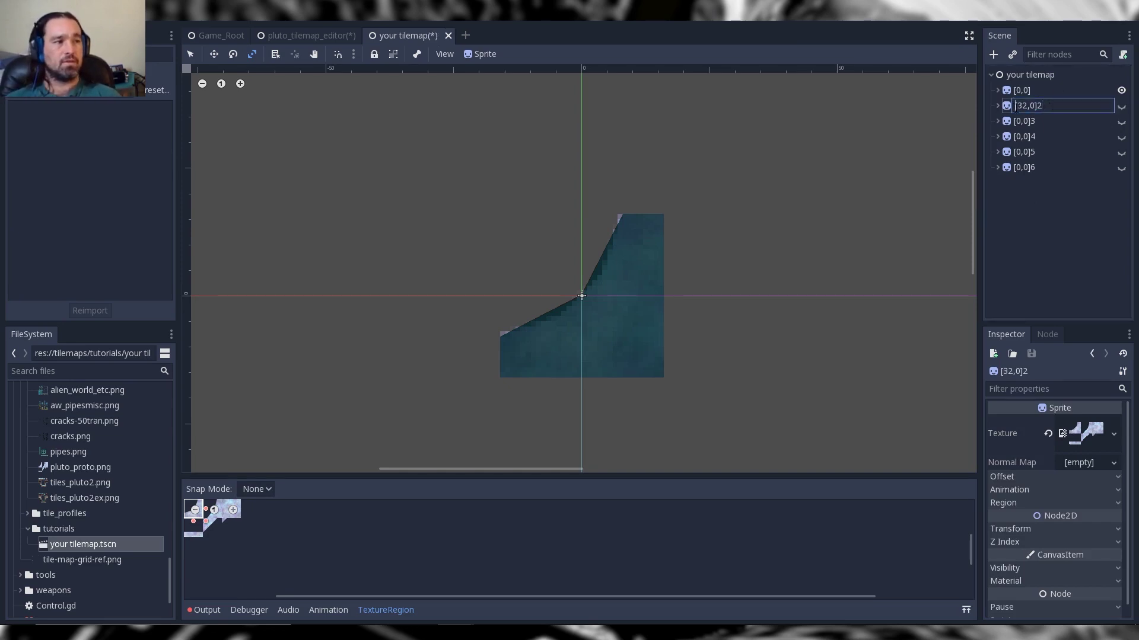
click(1121, 106)
click(1121, 91)
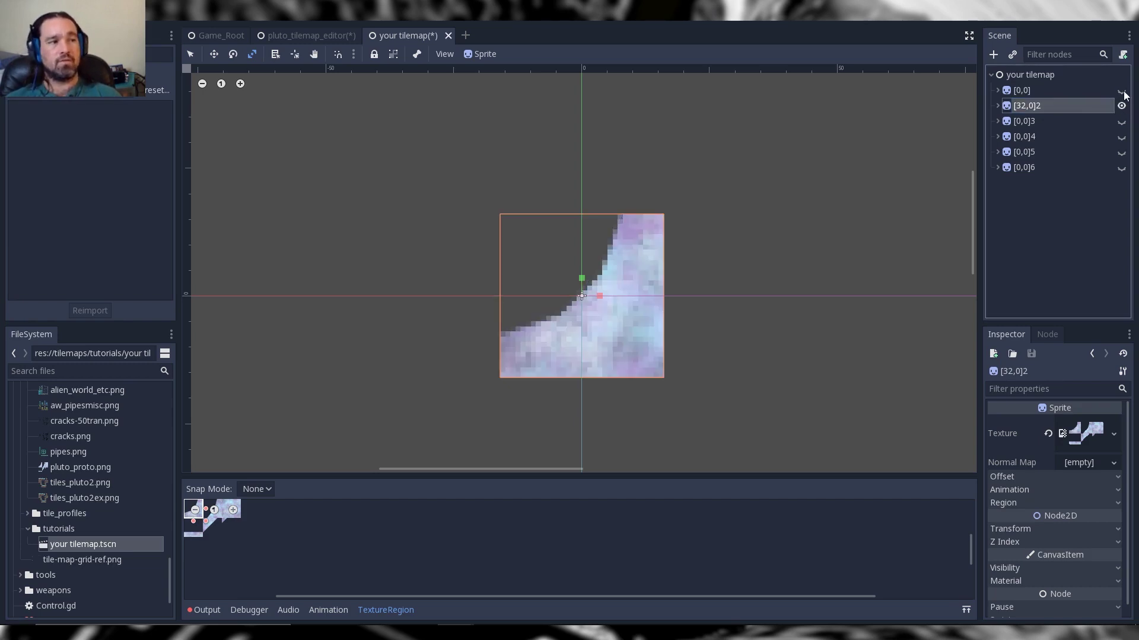
click(997, 106)
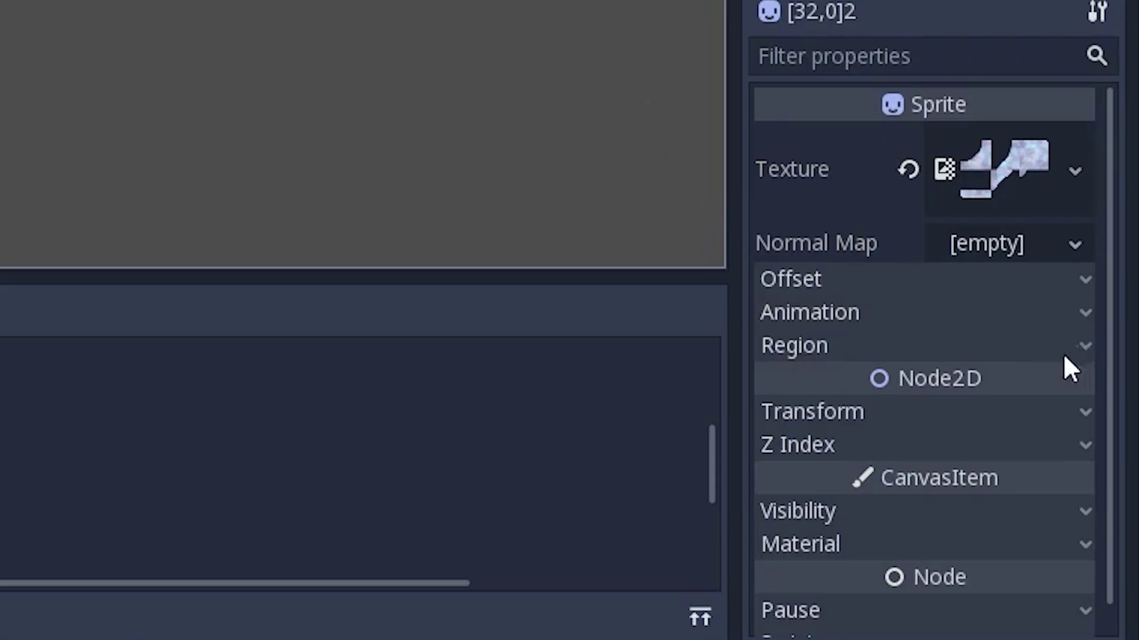
click(1088, 345)
click(821, 466)
text(32)
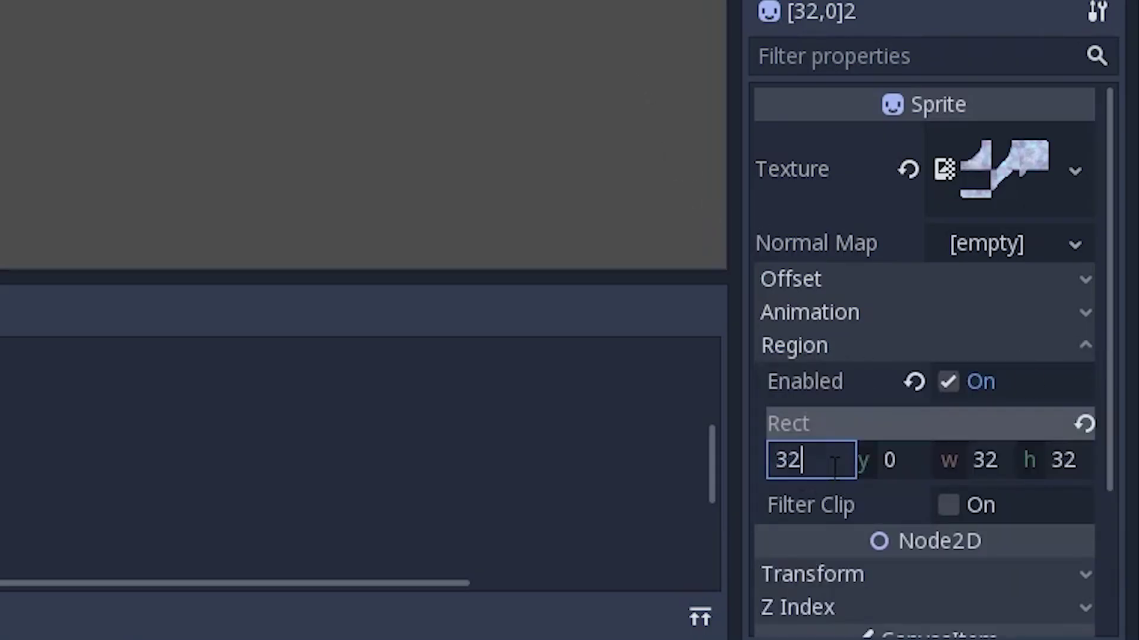
click(492, 70)
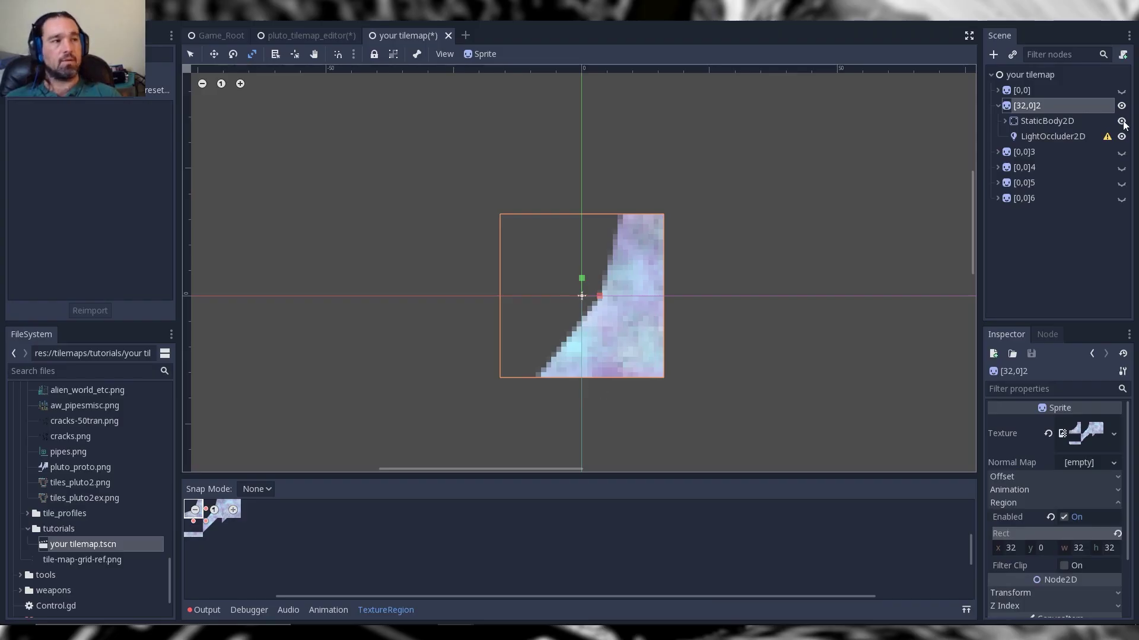
- Give the [32,0]2 tile's CollisionShape2D a new ConvexPolygonShape2D
click(1011, 121)
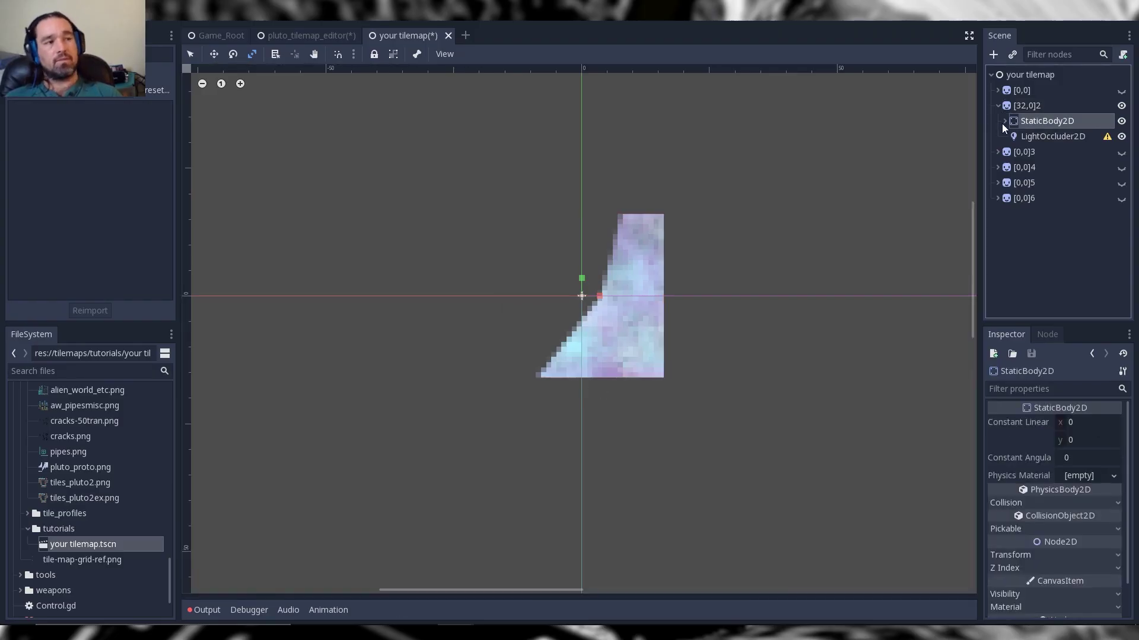
click(1056, 137)
click(1094, 422)
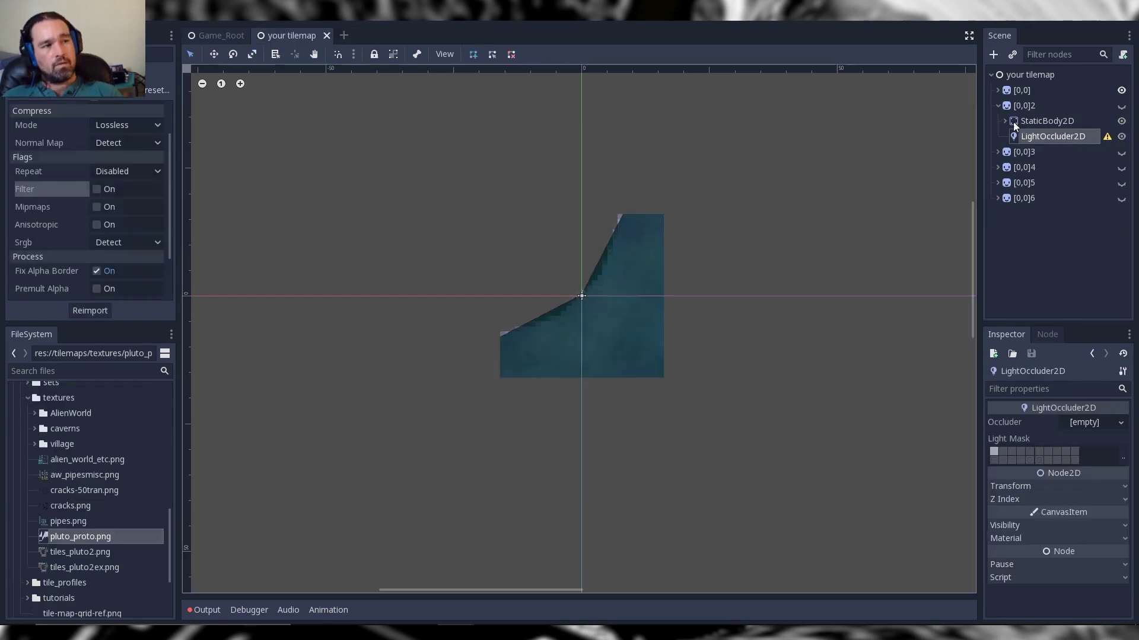
click(1013, 122)
click(998, 105)
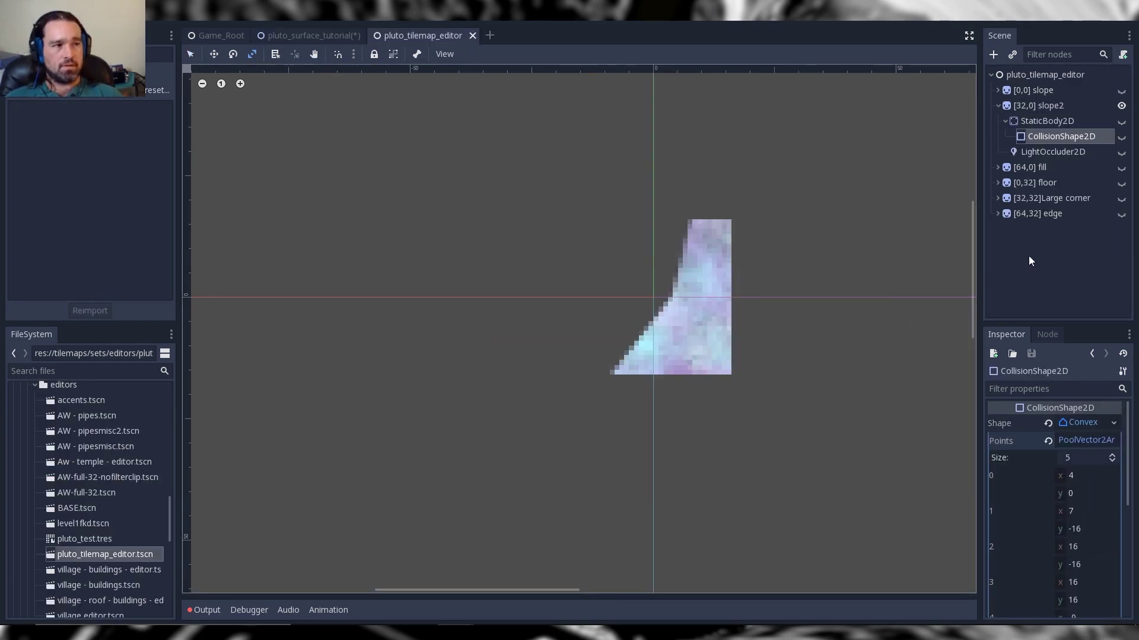
- Convert the scene to a TileSet saved as tutroai.tres in res://tilemaps/sets
click(18, 9)
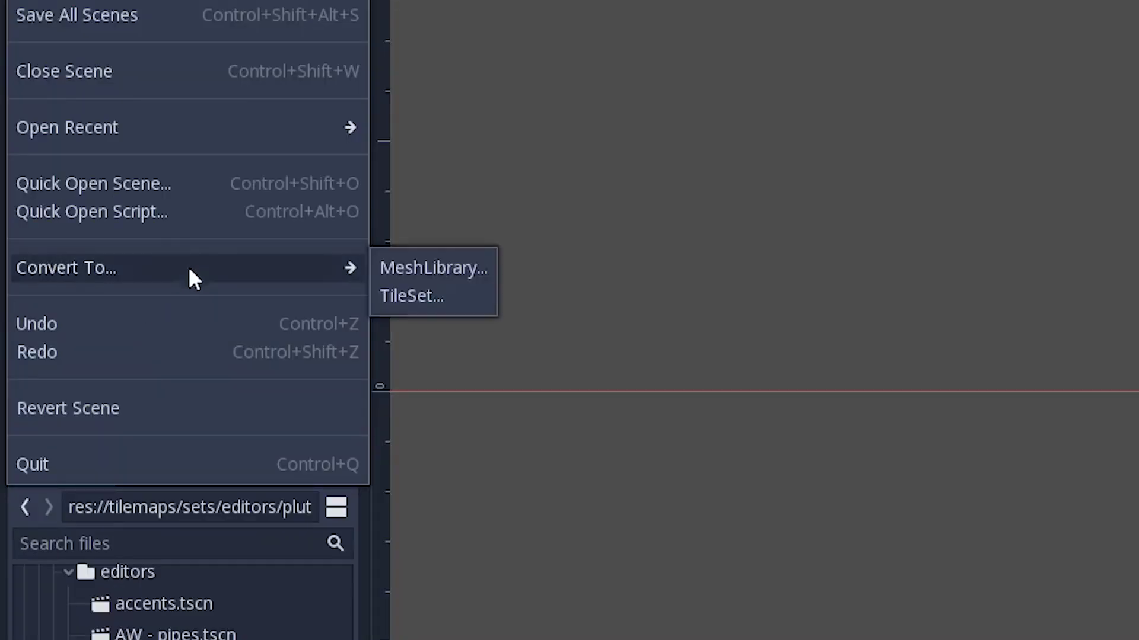
mouse_move(353, 264)
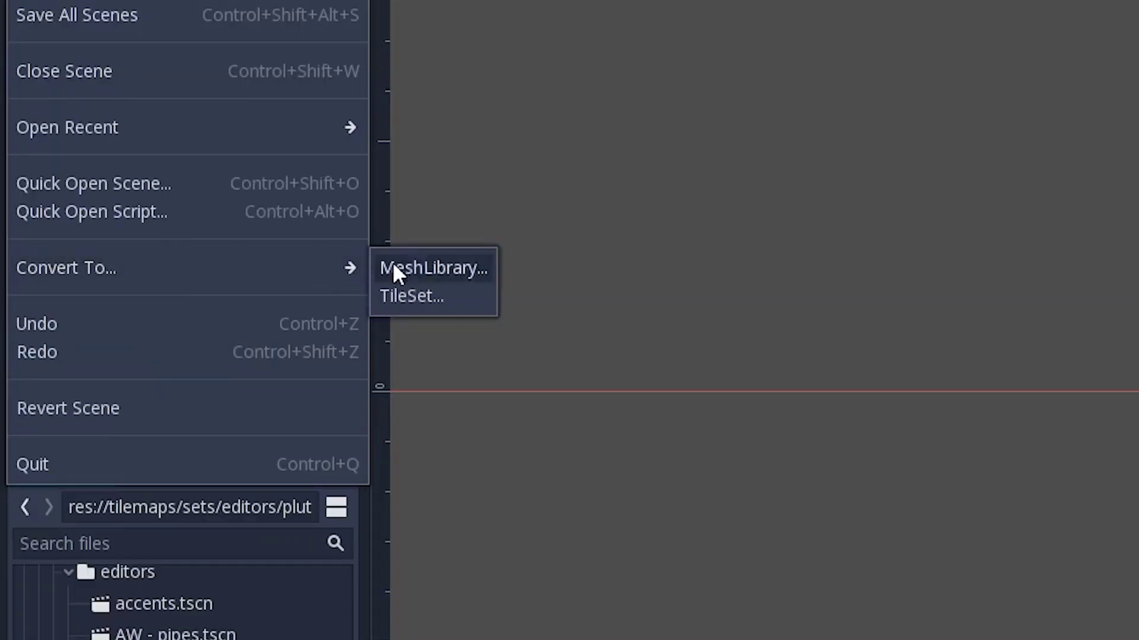
click(443, 298)
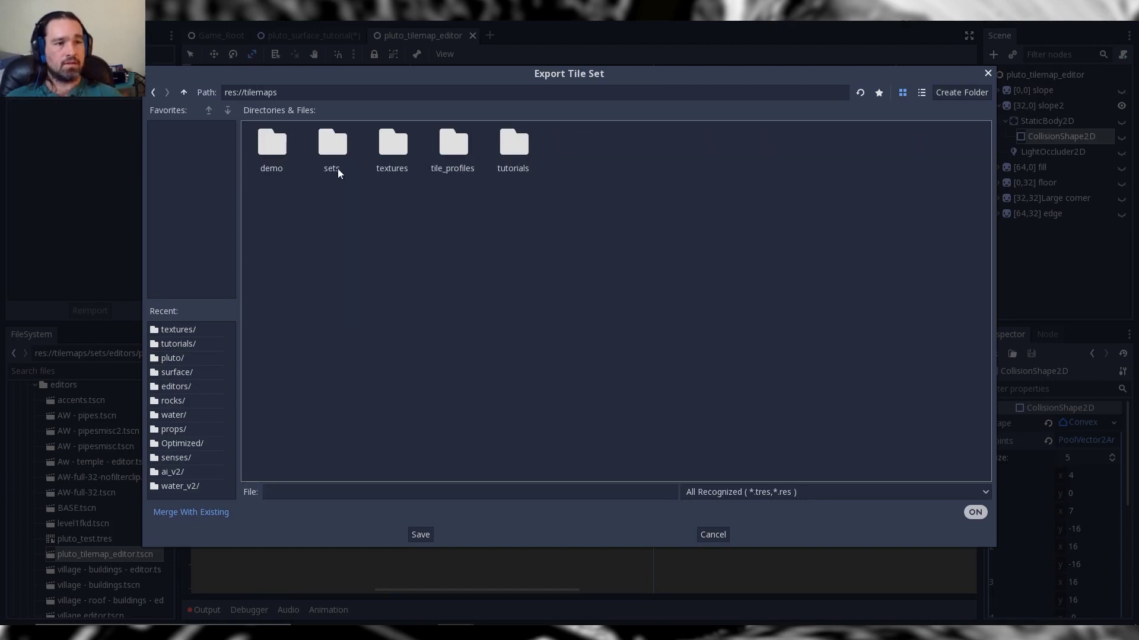
double_click(339, 173)
text(t)
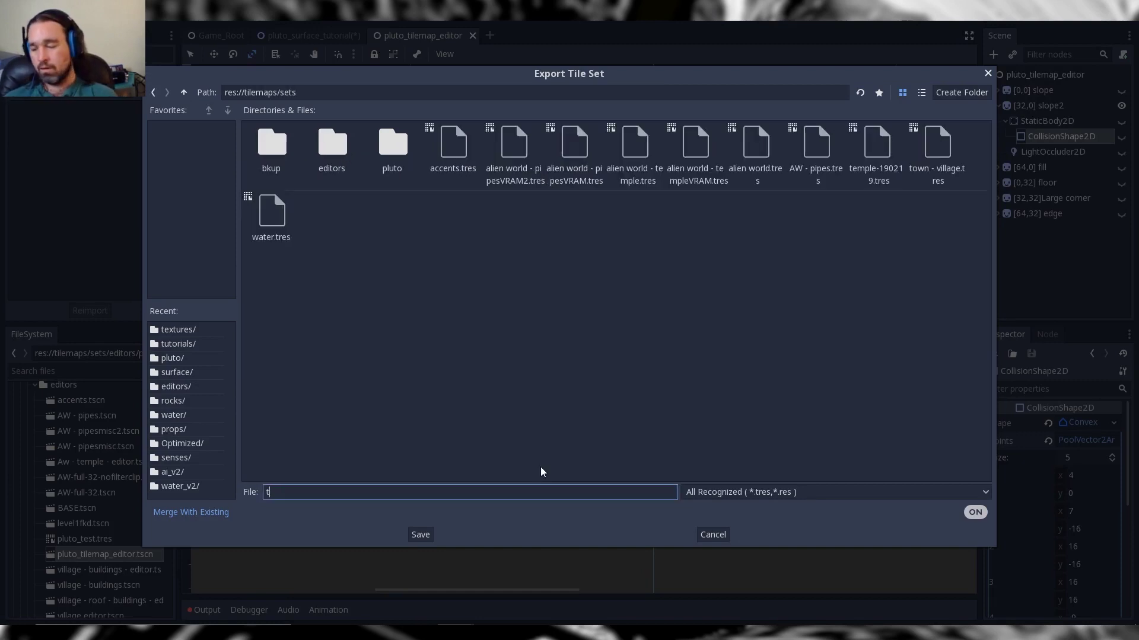
text(utroai.)
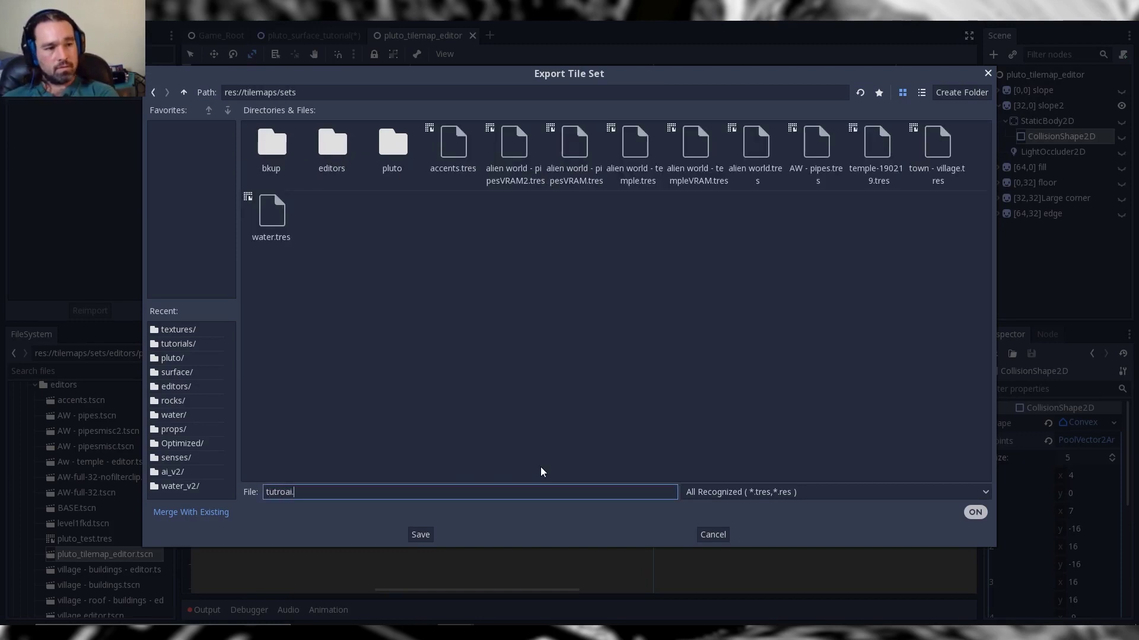
text(tres)
key(Return)
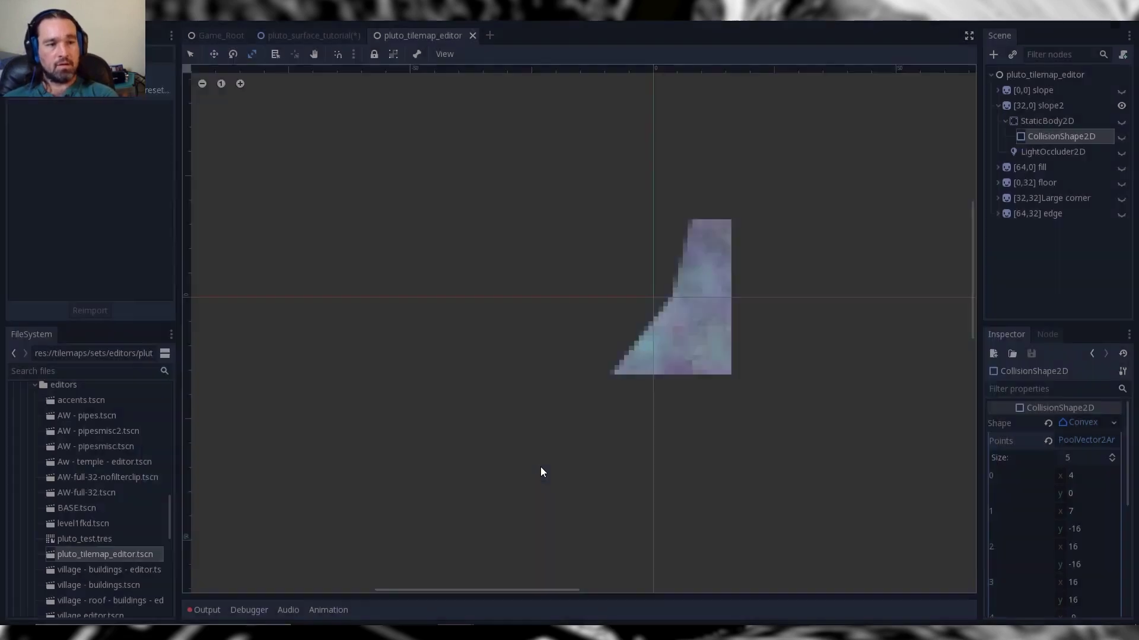
- Add a TileMap node named maints to the pluto_surface_tutorial scene
key(ctrl+shift+Tab)
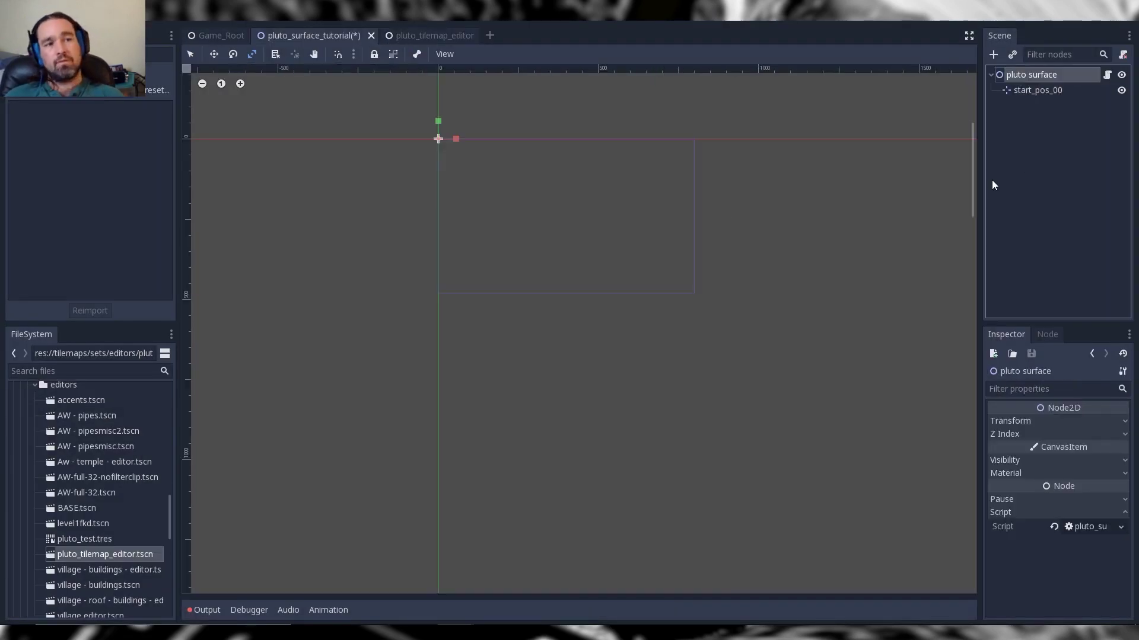
click(992, 54)
click(475, 508)
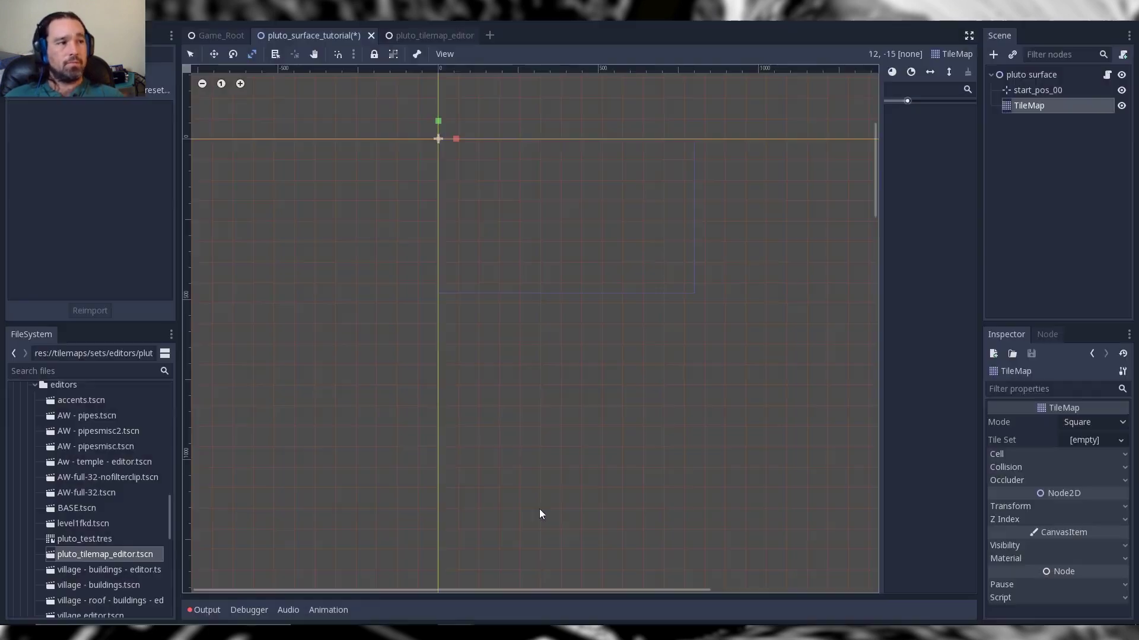
double_click(1058, 105)
text(maints)
key(Return)
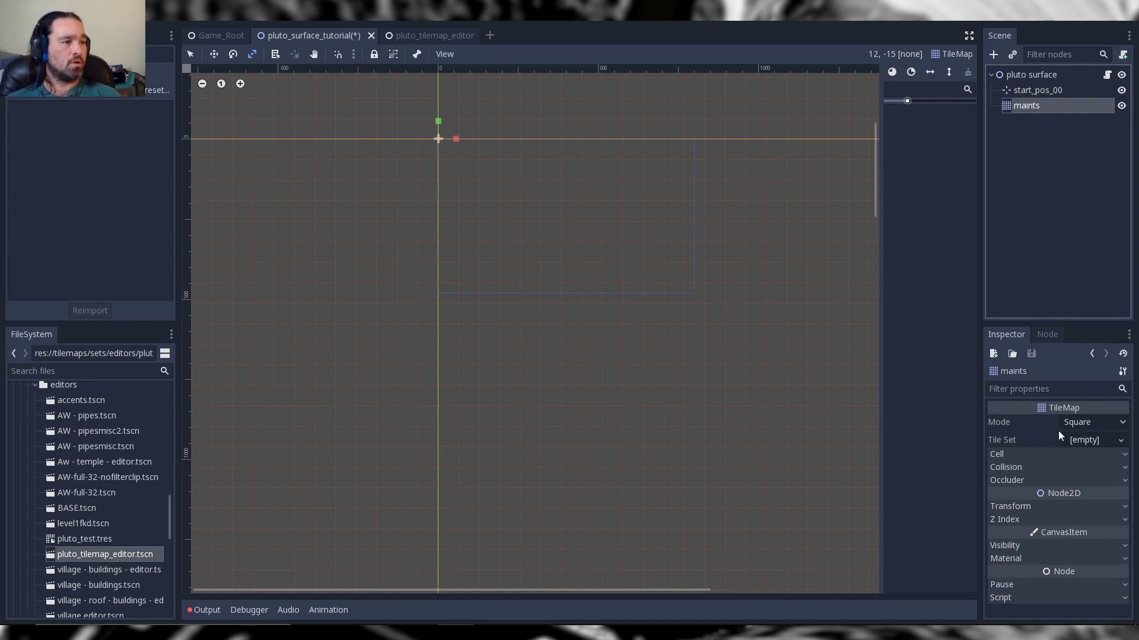
- Keep Square mode and load tutroai.tres as the maints Tile Set
click(1115, 423)
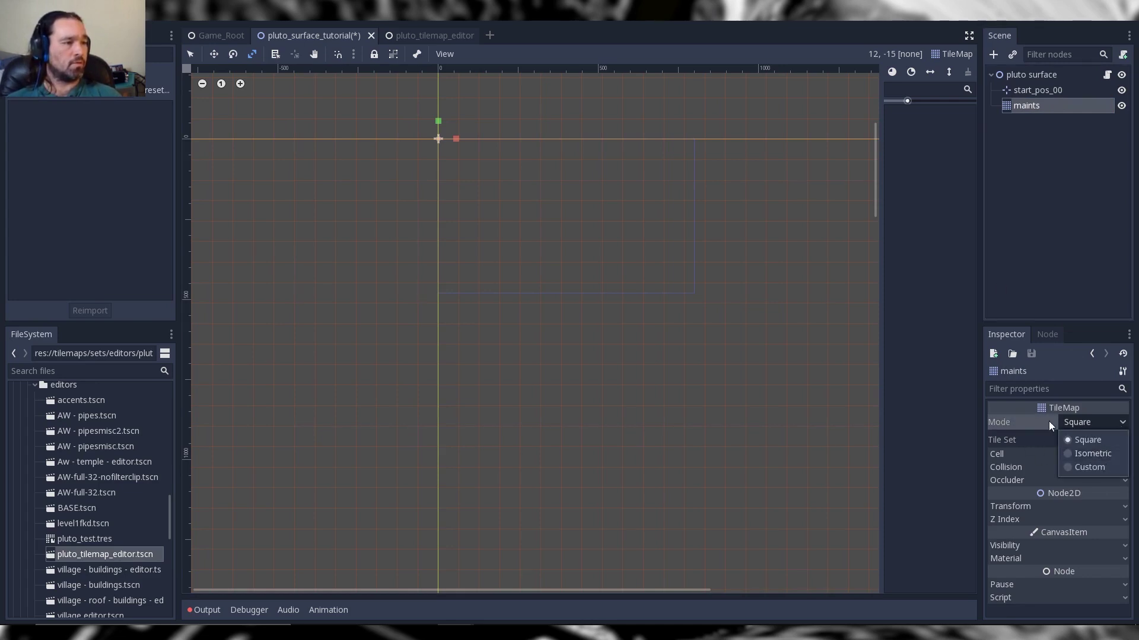
click(1023, 422)
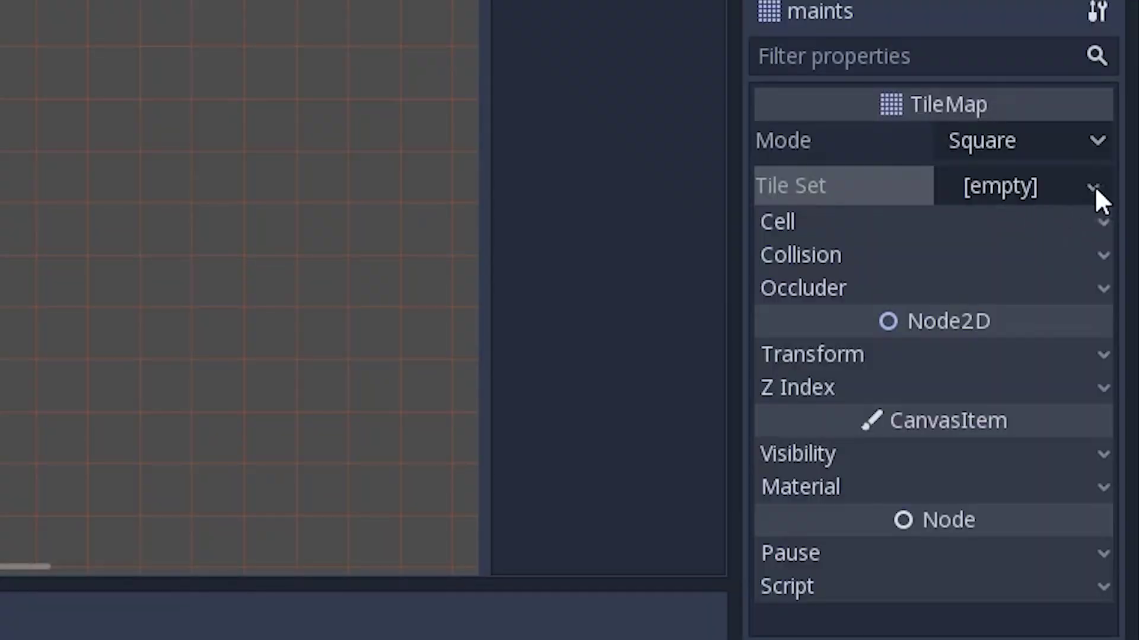
click(1120, 440)
click(1073, 480)
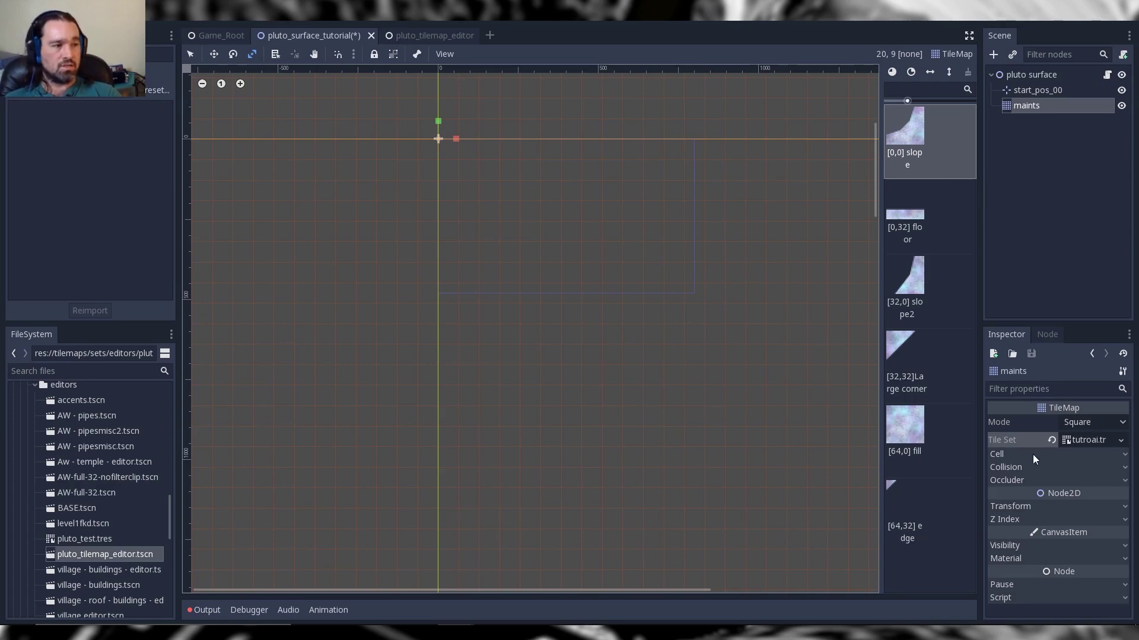
- Set the TileMap cell size to 32×32 and Quadrant Size to 12
click(1033, 455)
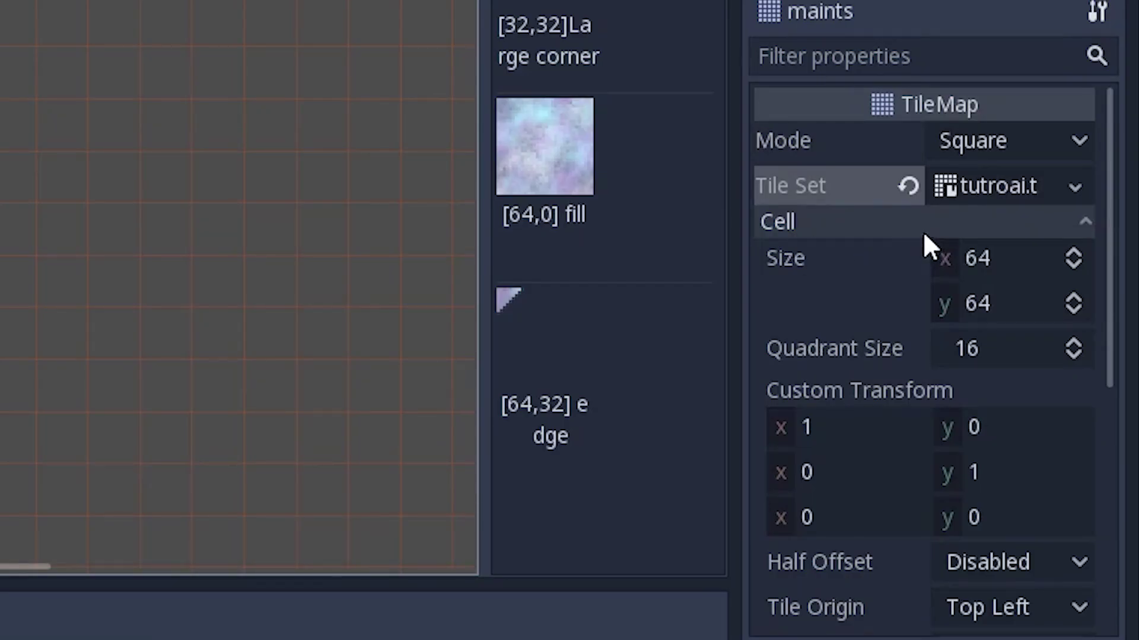
click(1009, 256)
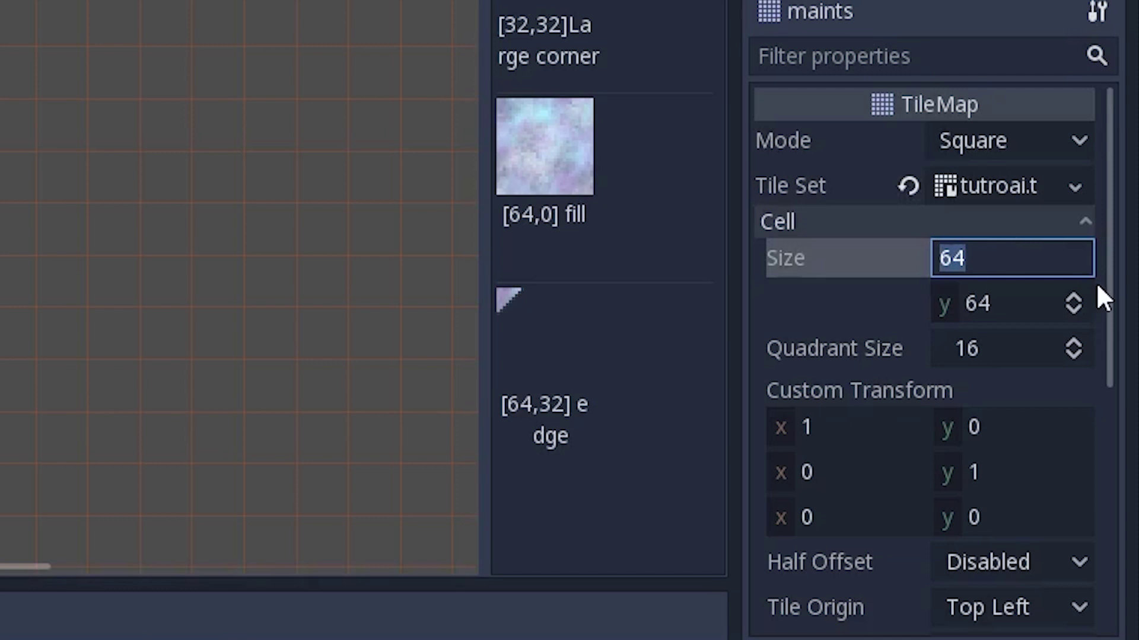
text(32)
key(Tab)
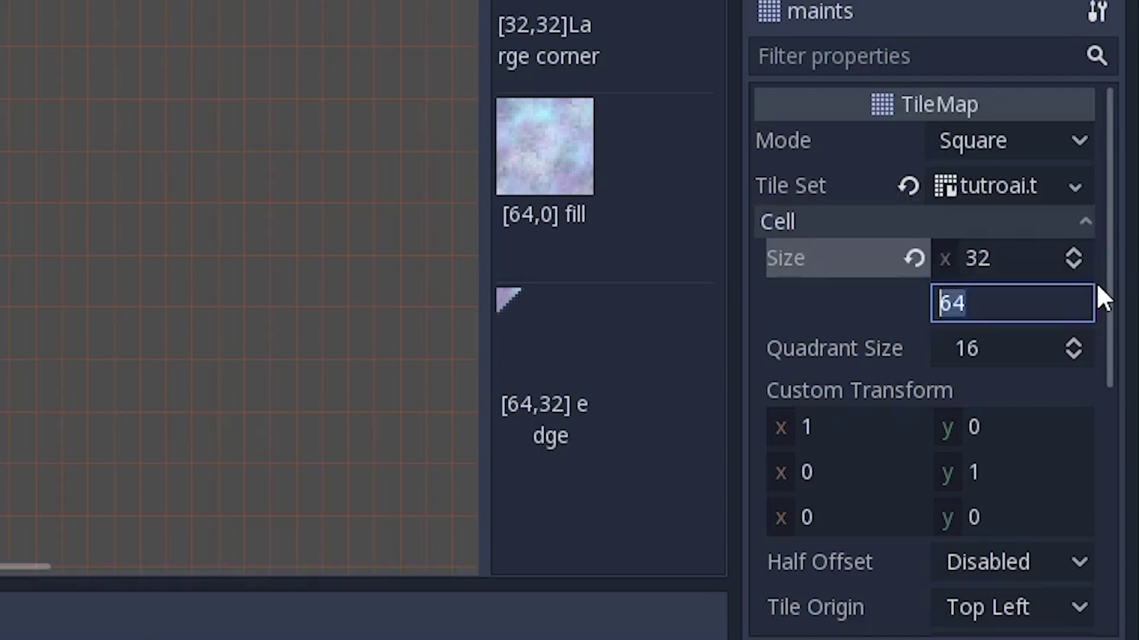
text(32)
key(Return)
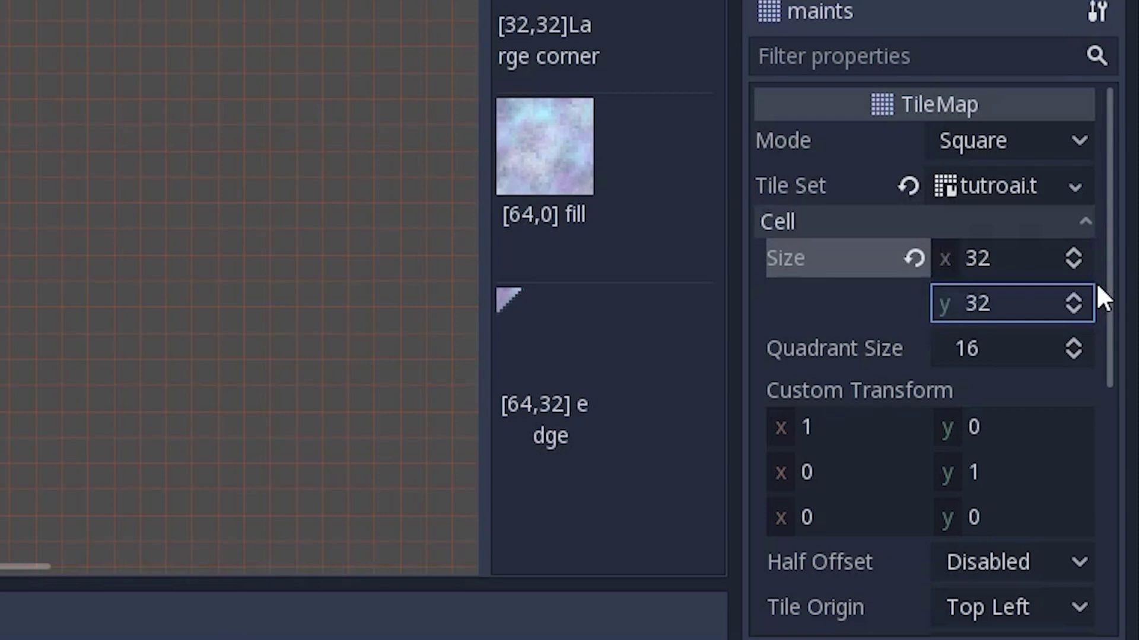
click(1029, 350)
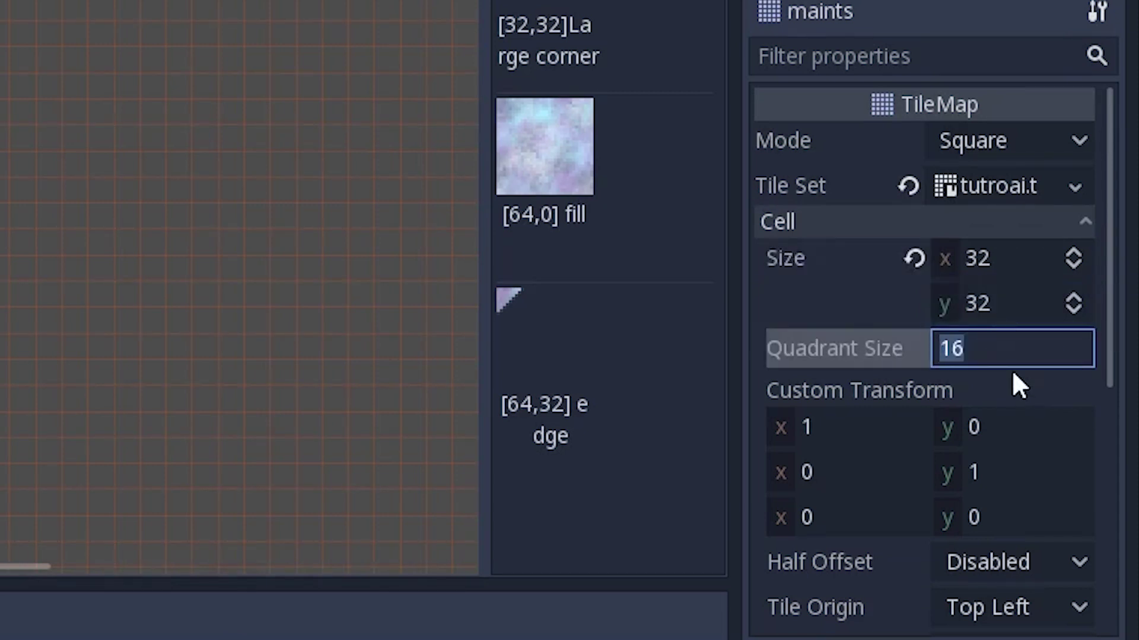
text(12)
key(Return)
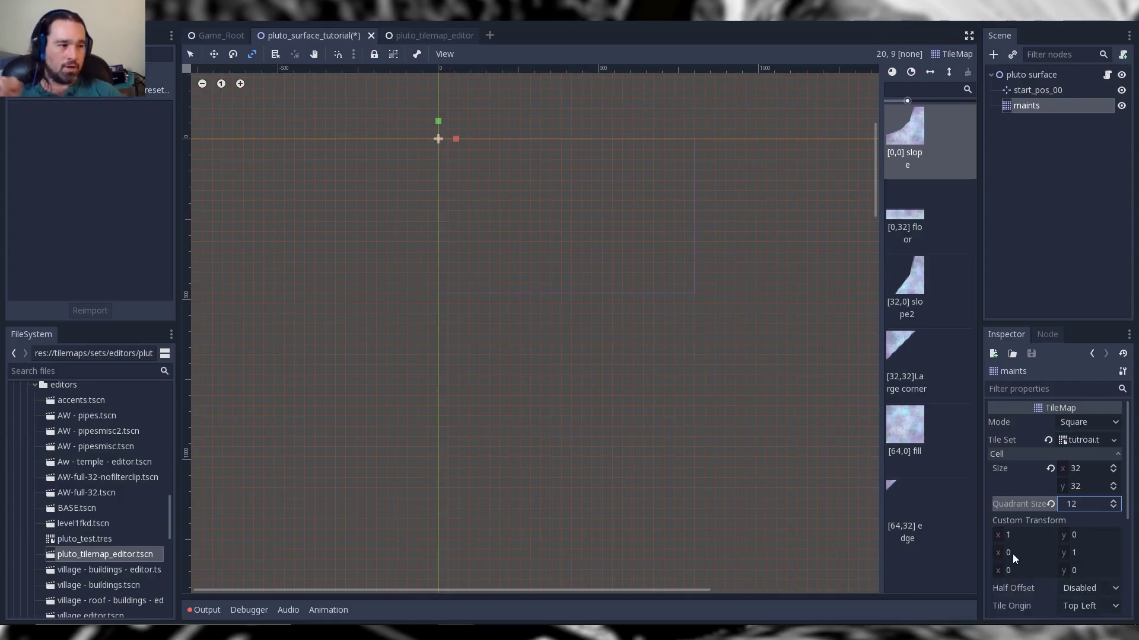
- Expand the TileMap's Collision and Occluder settings in the Inspector
scroll(1104, 533, down, 3)
click(1093, 522)
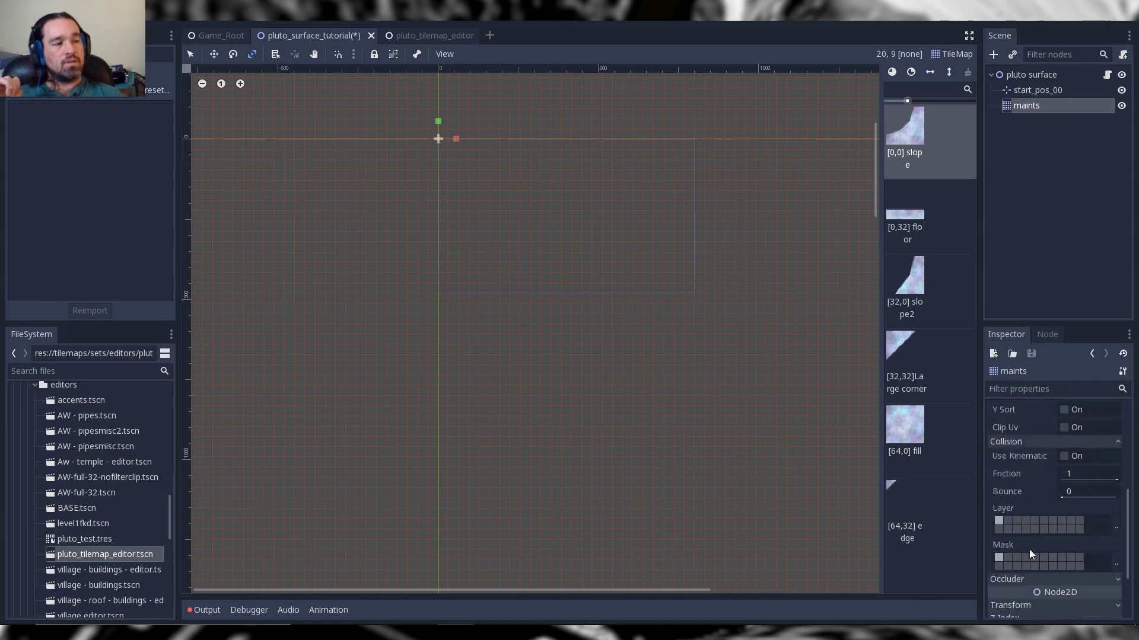
scroll(1008, 519, up, 1)
scroll(788, 522, up, 2)
scroll(792, 475, down, 3)
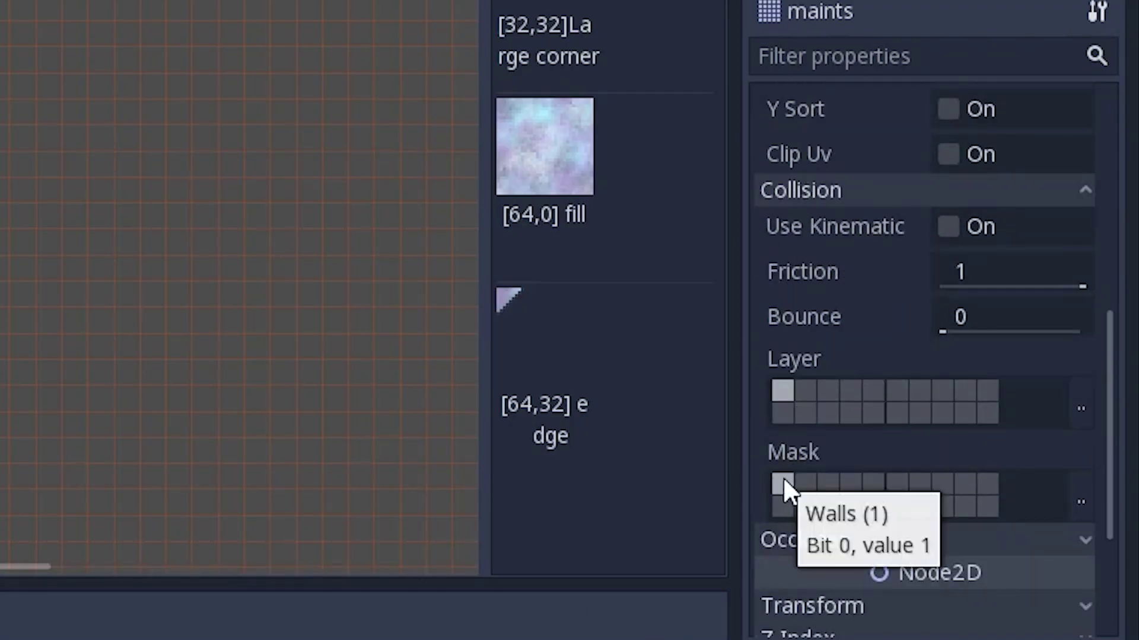
scroll(848, 514, down, 3)
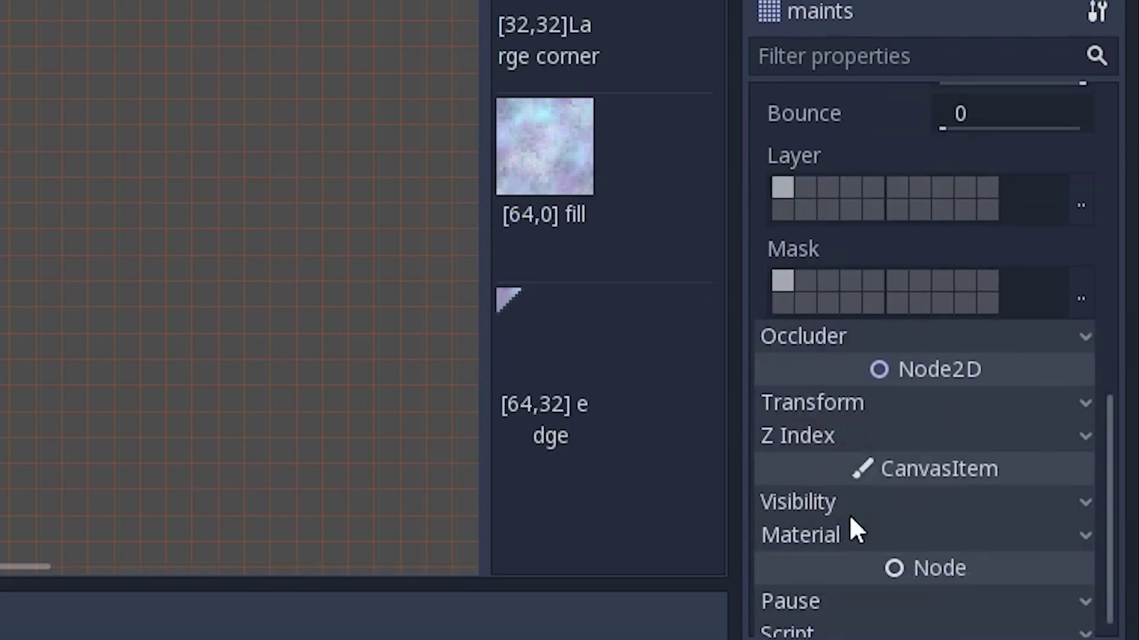
click(1085, 337)
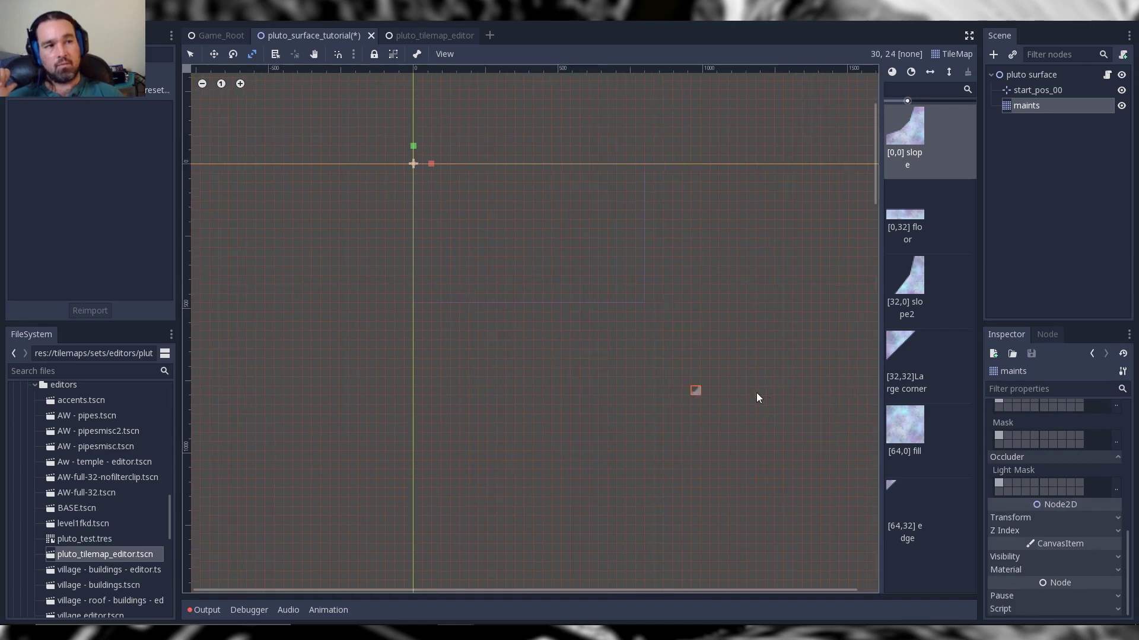
- Paint a rectangle of [64,0] fill tiles, plus an extra column on its left
click(913, 433)
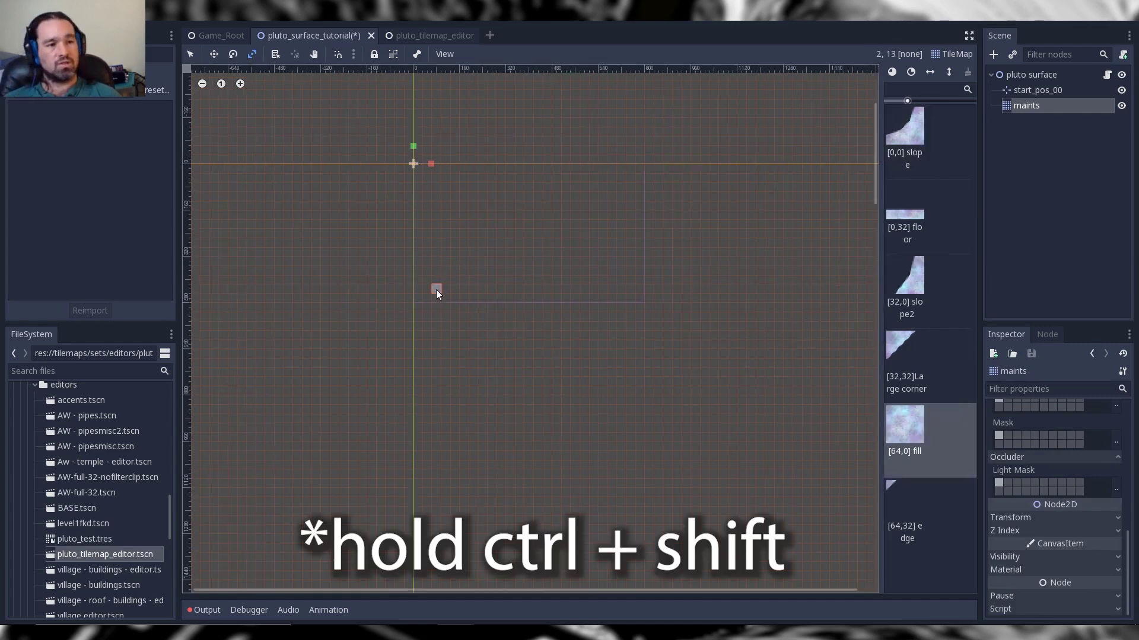
ctrl+shift+drag(435, 289, 641, 394)
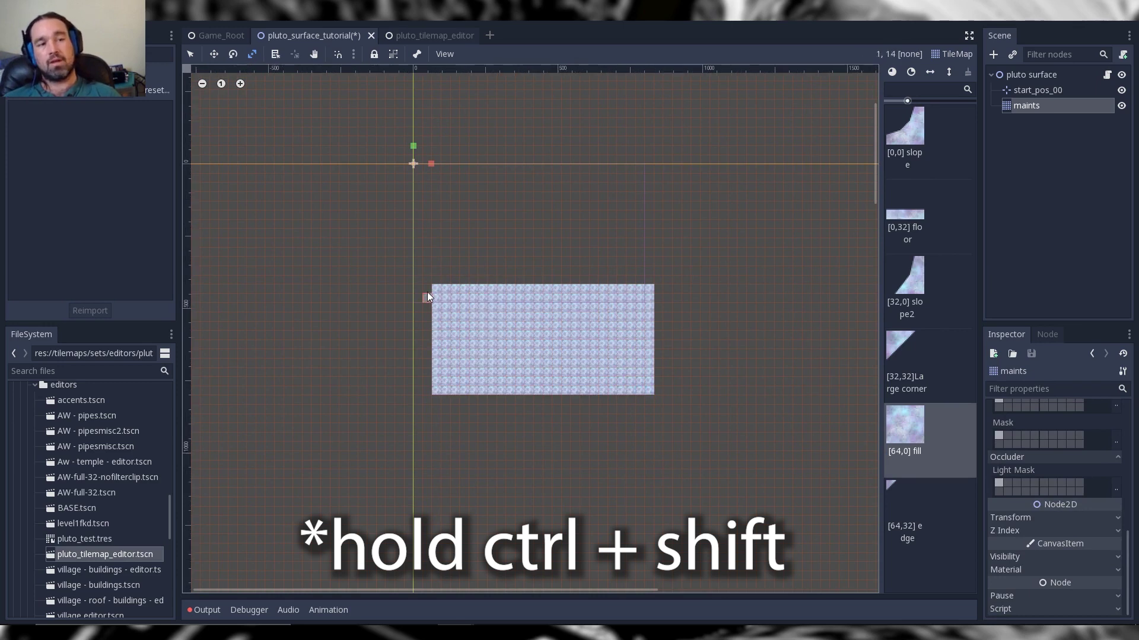
ctrl+shift+drag(418, 290, 429, 392)
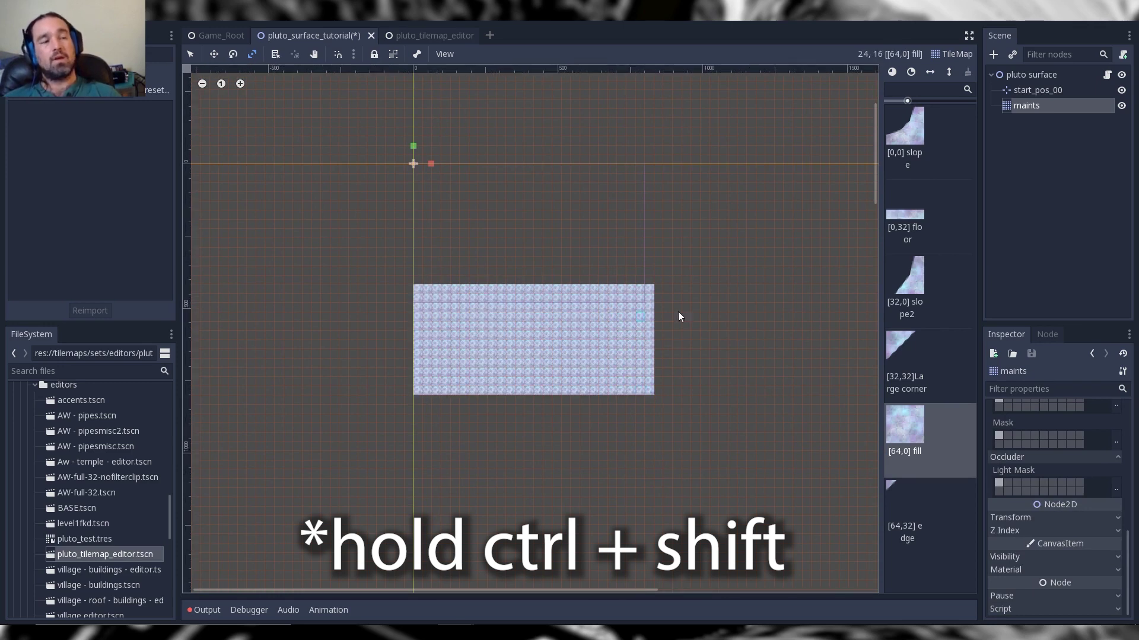
- Remove stray tiles above the fill block and widen it to the right
scroll(551, 291, up, 4)
click(522, 219)
click(579, 236)
click(640, 158)
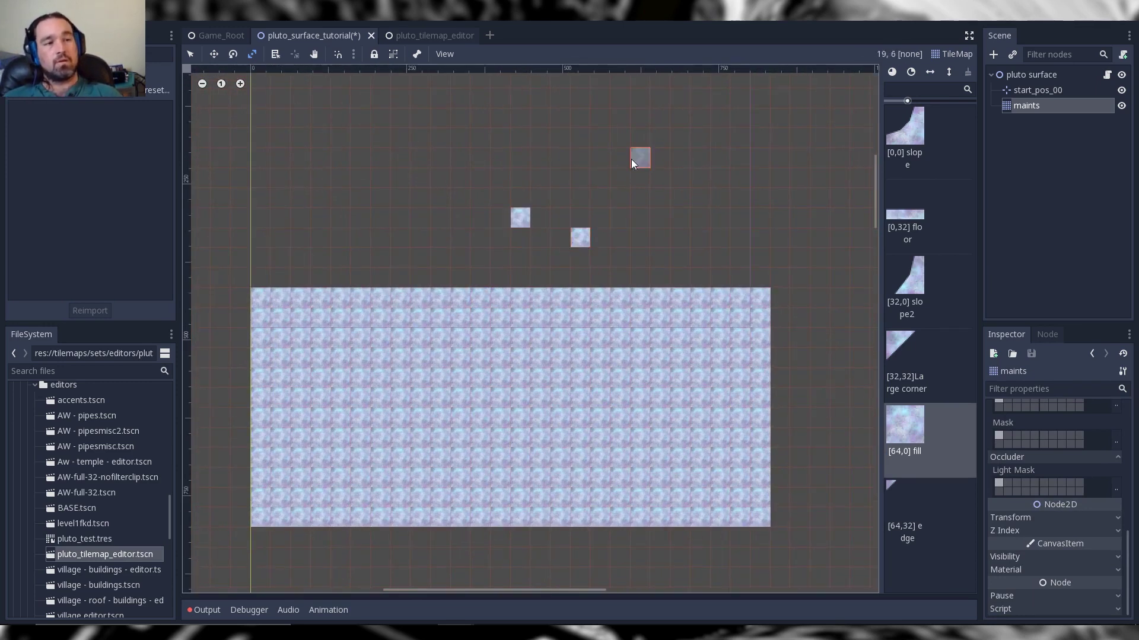
click(501, 218)
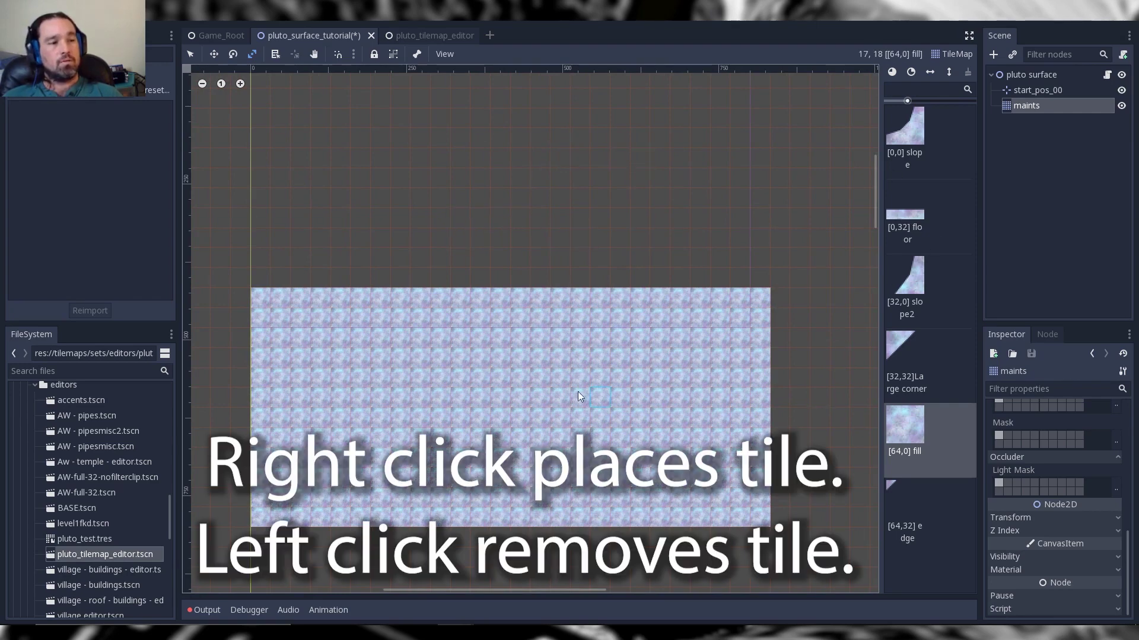
mouse_move(817, 308)
mouse_down()
mouse_move(834, 331)
mouse_move(841, 484)
mouse_move(826, 515)
mouse_move(752, 272)
mouse_move(771, 297)
mouse_up()
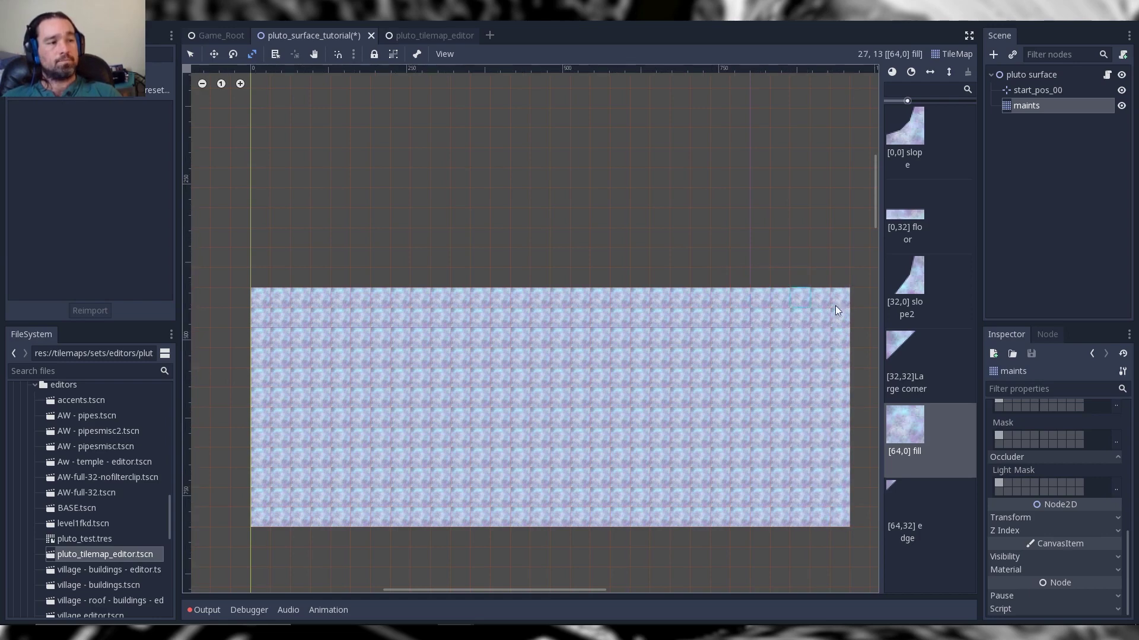
- Place a slope tile atop the block and an upright rotated floor tile above it
click(900, 144)
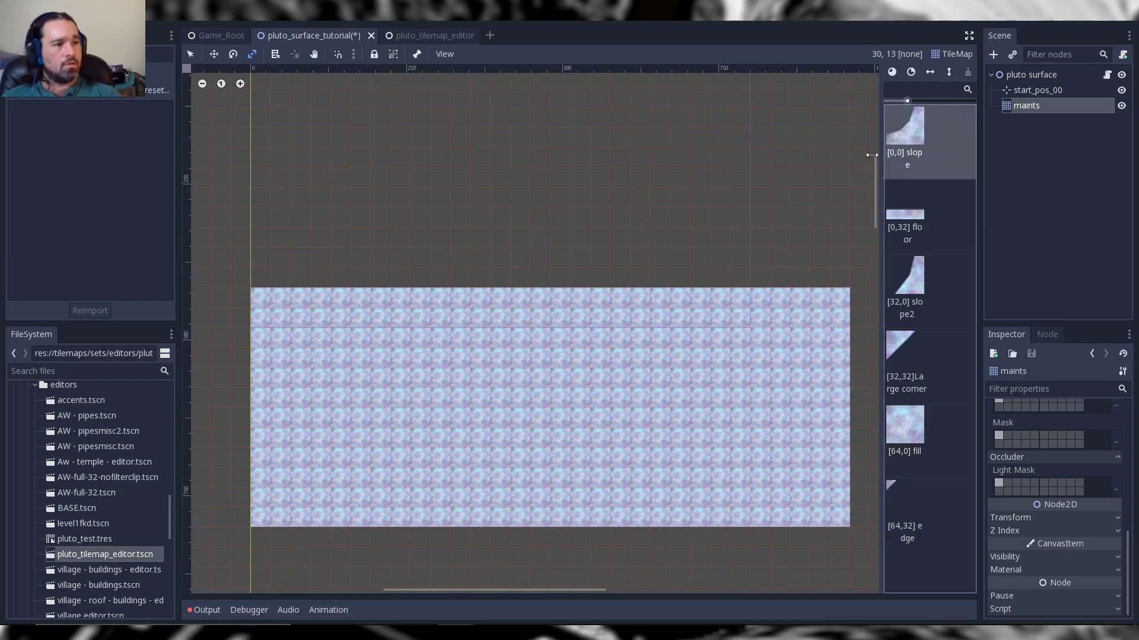
click(624, 273)
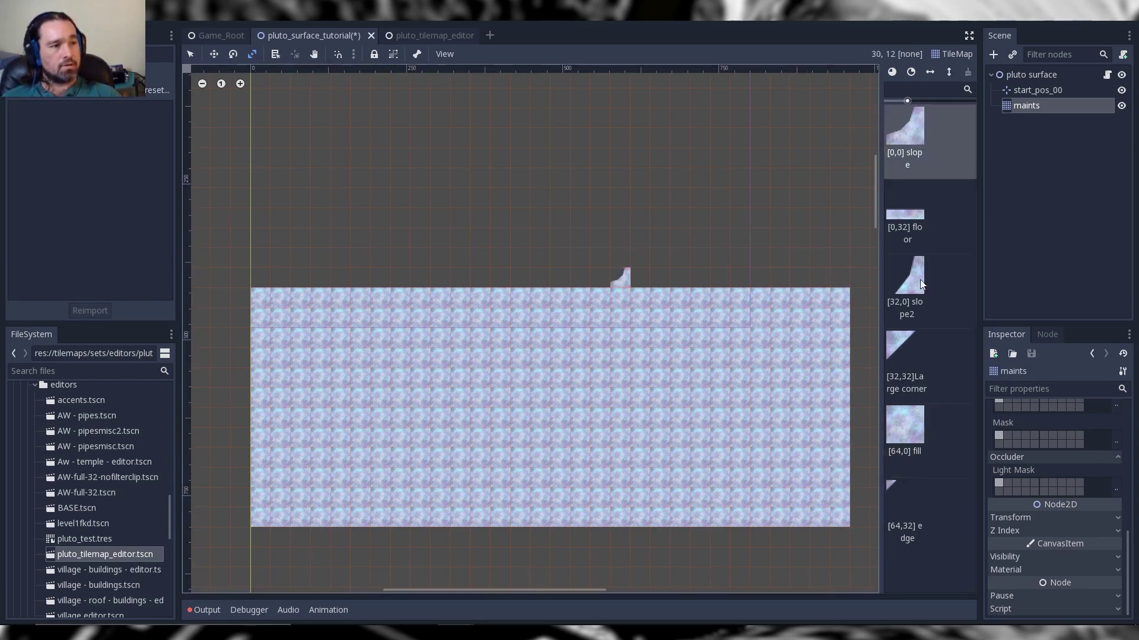
click(908, 217)
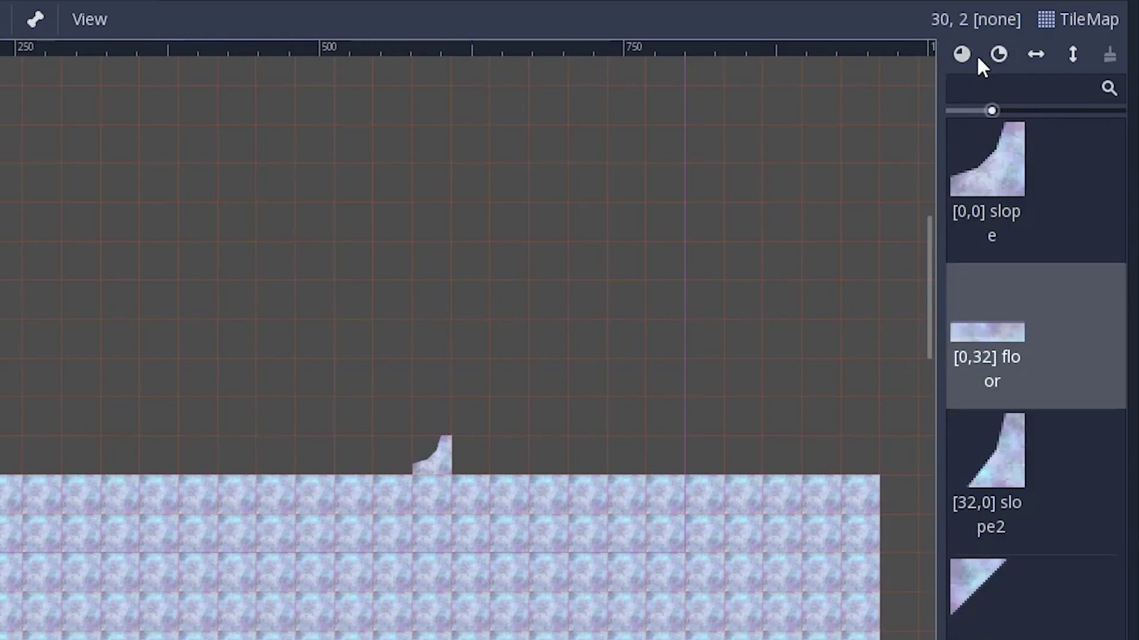
click(894, 72)
click(432, 414)
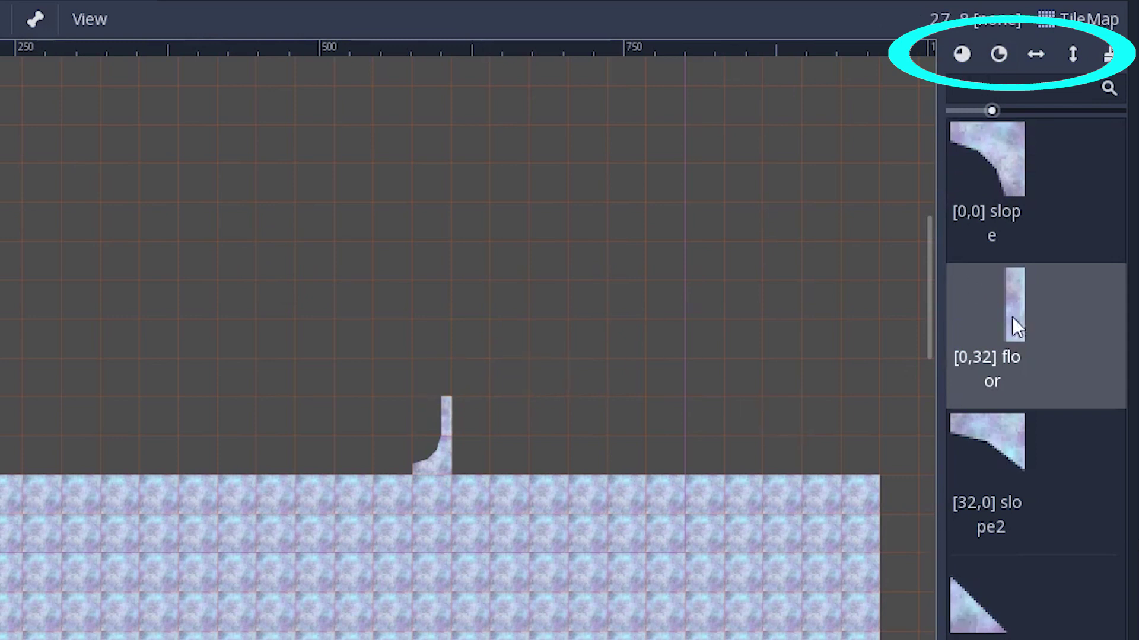
- Cap the column with a reoriented slope tile and paint flat floor tiles leftward along the ledge
click(1002, 55)
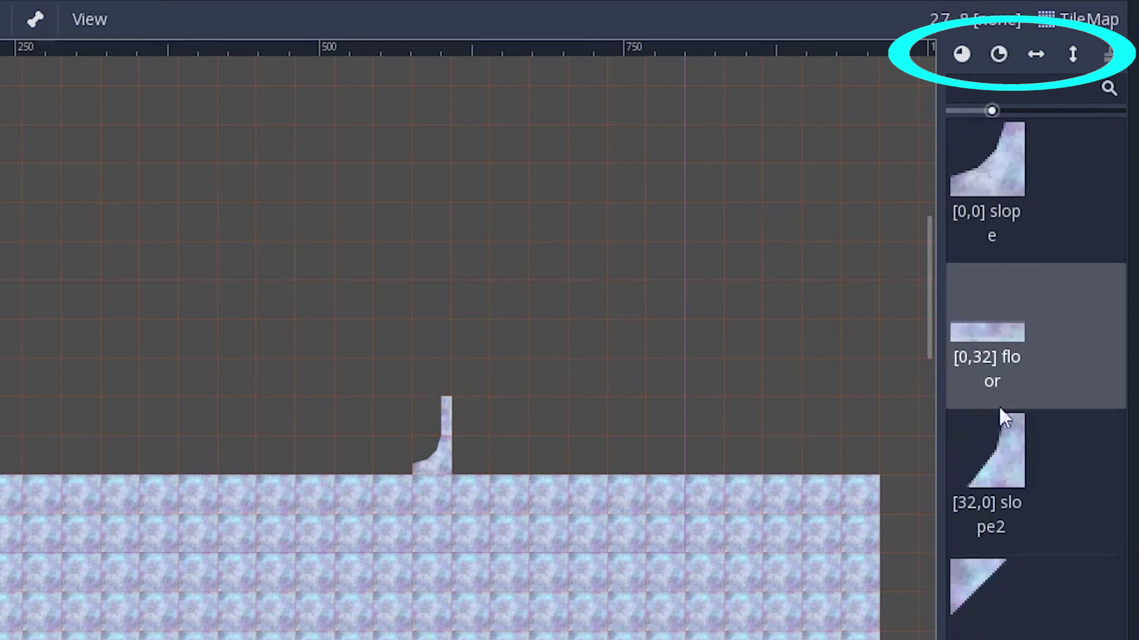
click(965, 54)
click(965, 53)
click(983, 131)
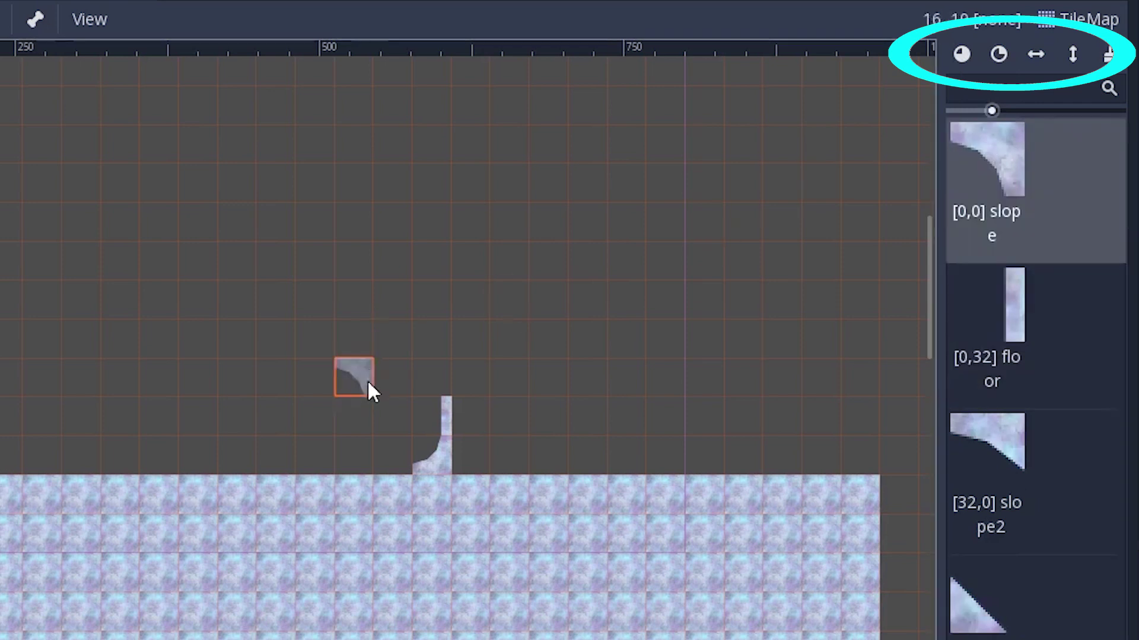
click(428, 368)
click(1052, 307)
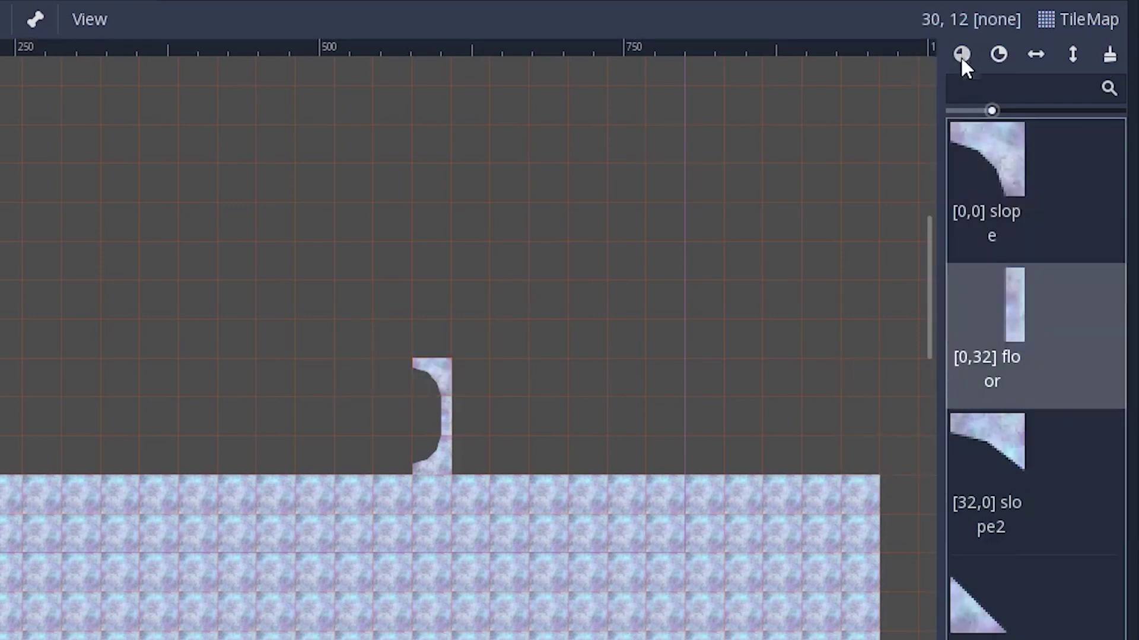
click(961, 55)
drag(382, 375, 340, 370)
click(314, 379)
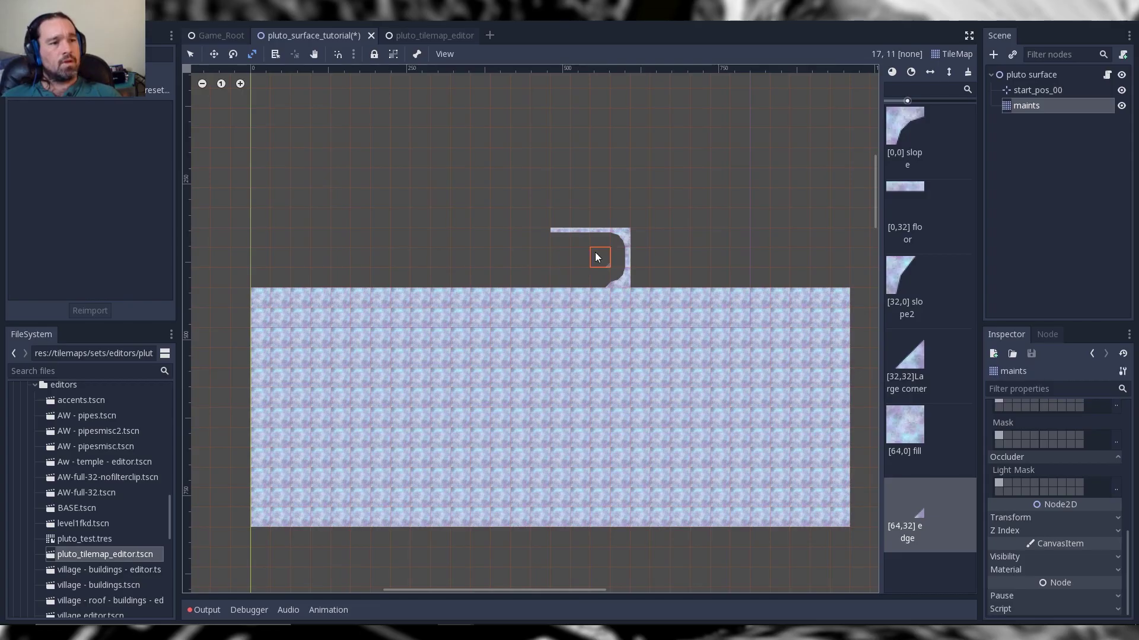
key(ctrl+a)
- Dismiss the Add Node dialog without adding a node
click(662, 509)
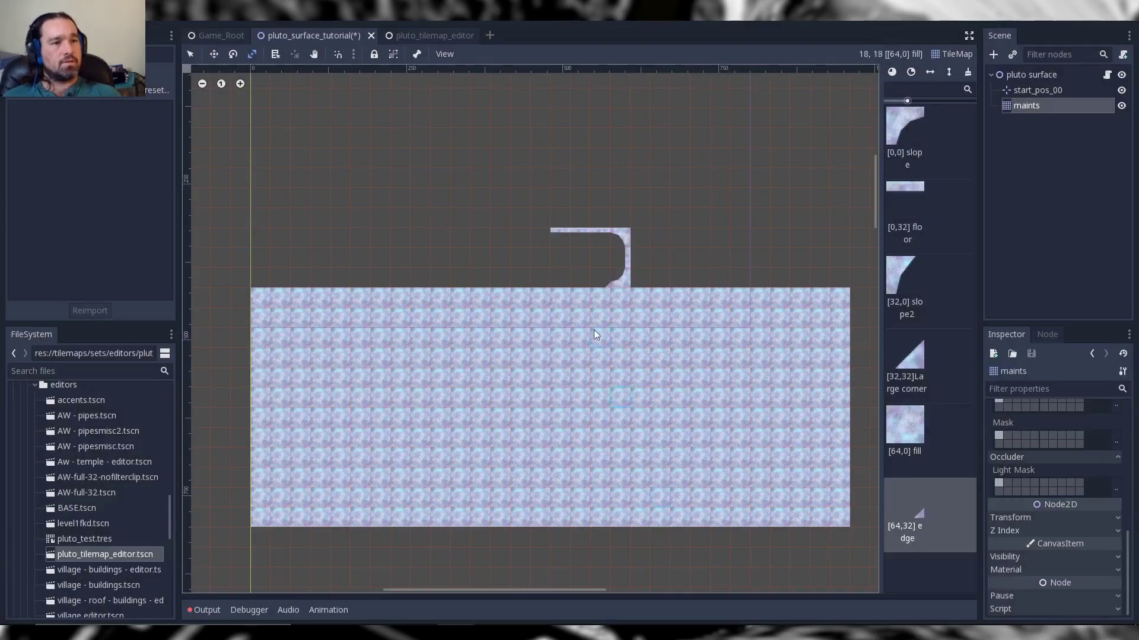